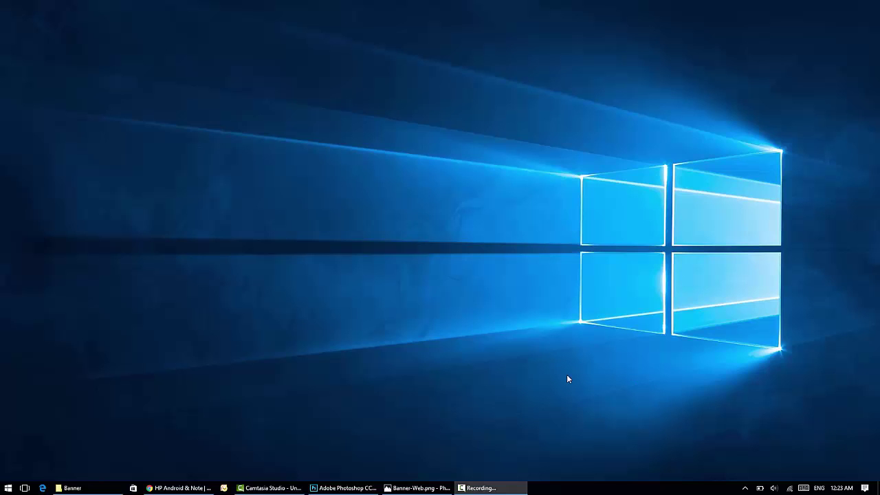
# Step: Bring up the Samsung smartphones page, cancel a Save As attempt, and open Inspect developer tools
pyautogui.click(206, 486)
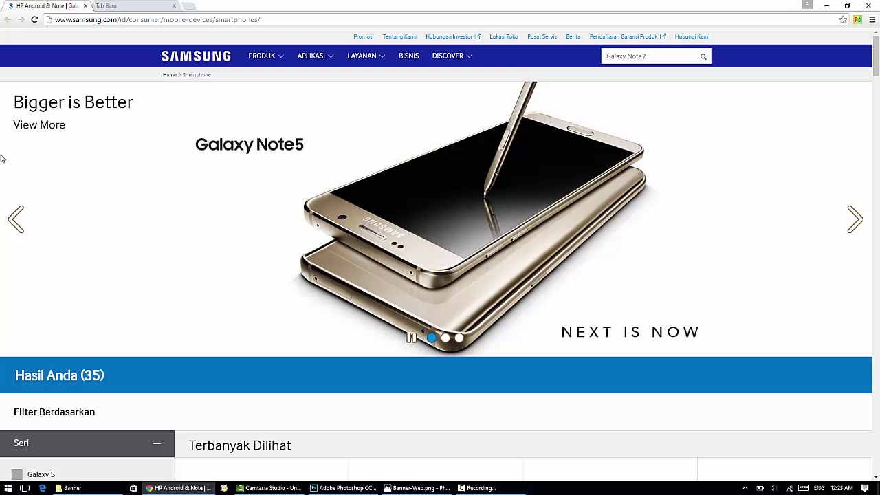
pyautogui.rightClick(316, 160)
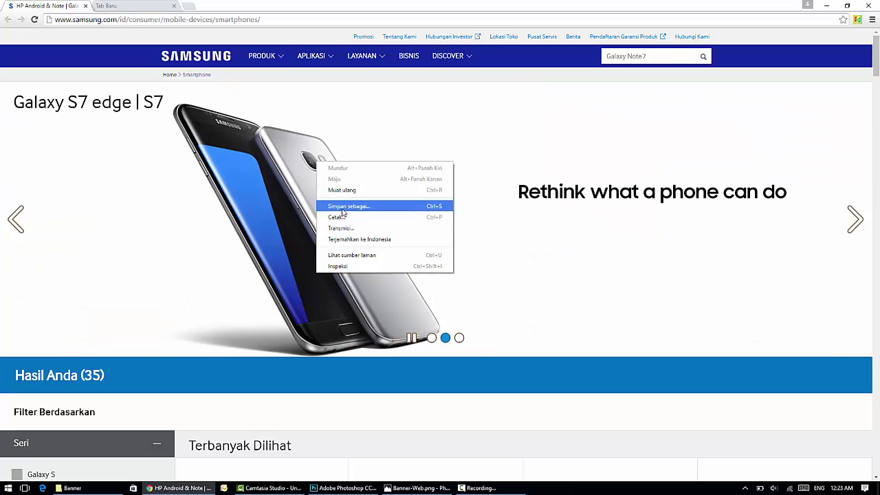
pyautogui.click(341, 208)
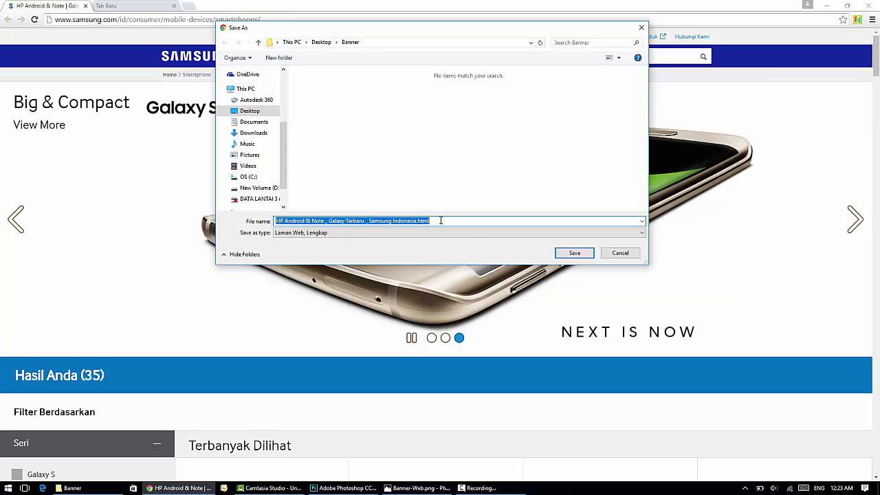
pyautogui.click(608, 255)
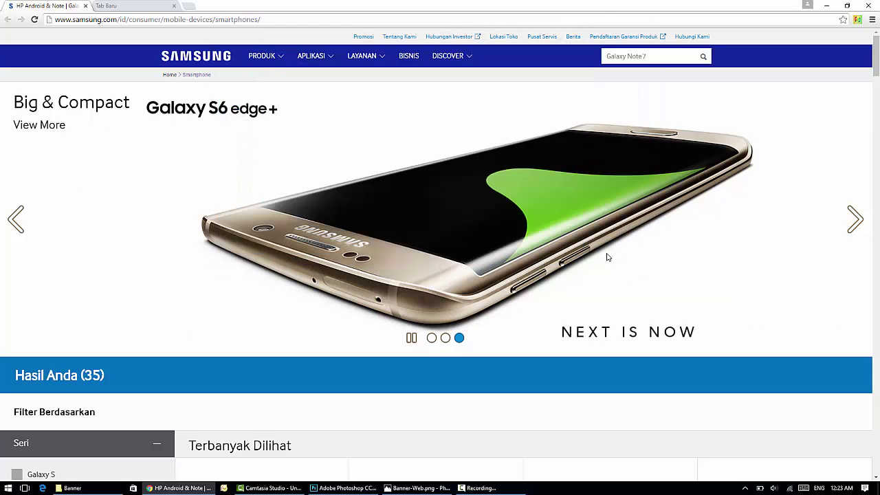
pyautogui.rightClick(676, 180)
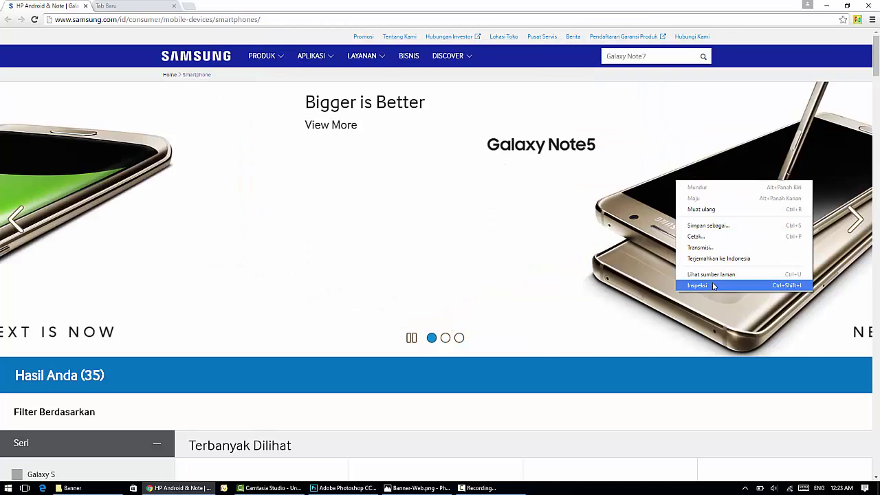
pyautogui.click(714, 286)
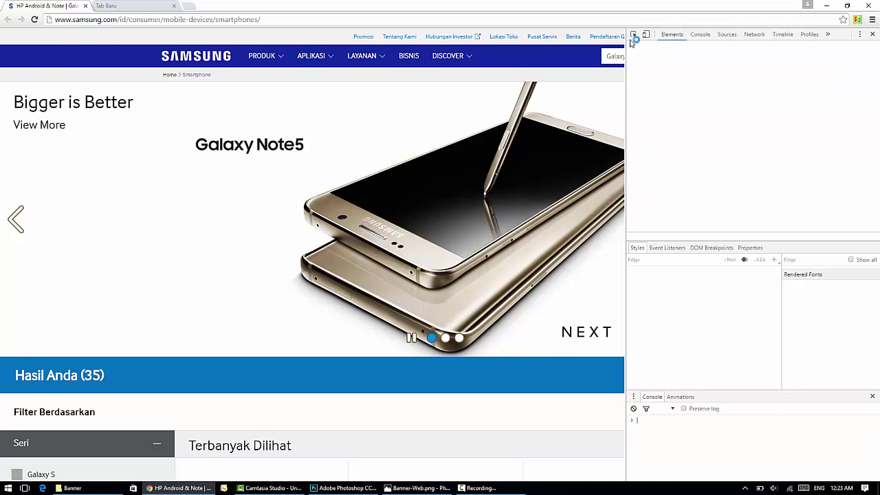
# Step: Inspect the Galaxy S7 hero1 banner element, noting its 1345 × 600 size, then switch to Photoshop
pyautogui.click(633, 35)
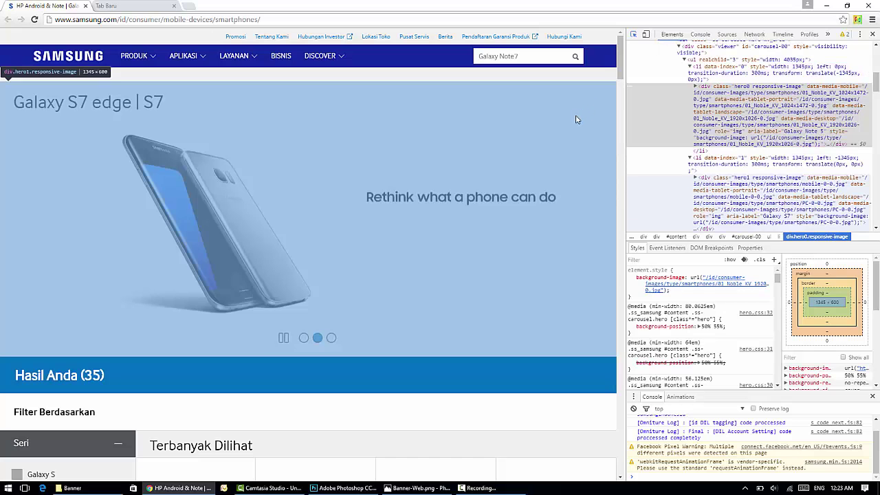
pyautogui.click(576, 120)
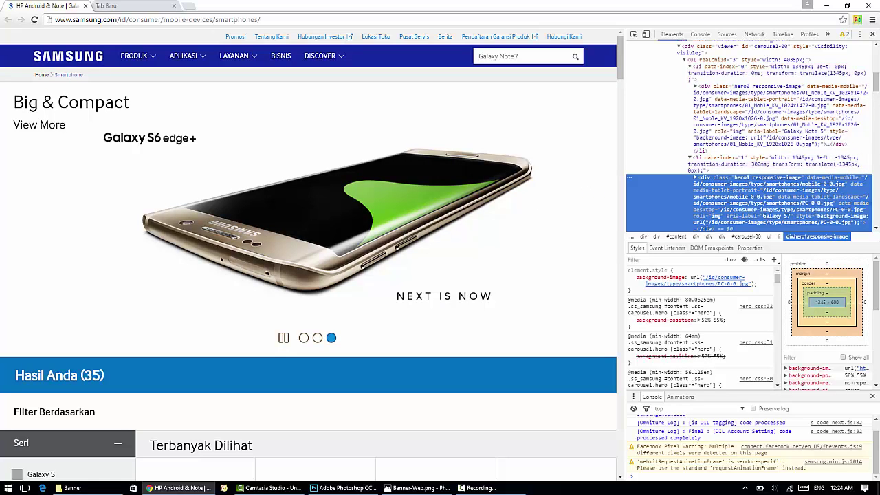
pyautogui.click(347, 489)
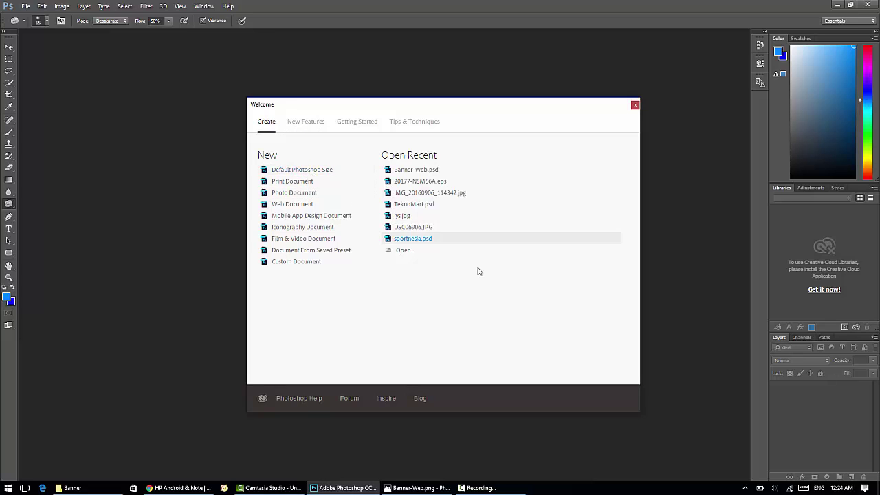
# Step: Create a new document 600 px wide by 1345 px tall, rechecking the size in Chrome first
pyautogui.click(635, 105)
pyautogui.click(25, 7)
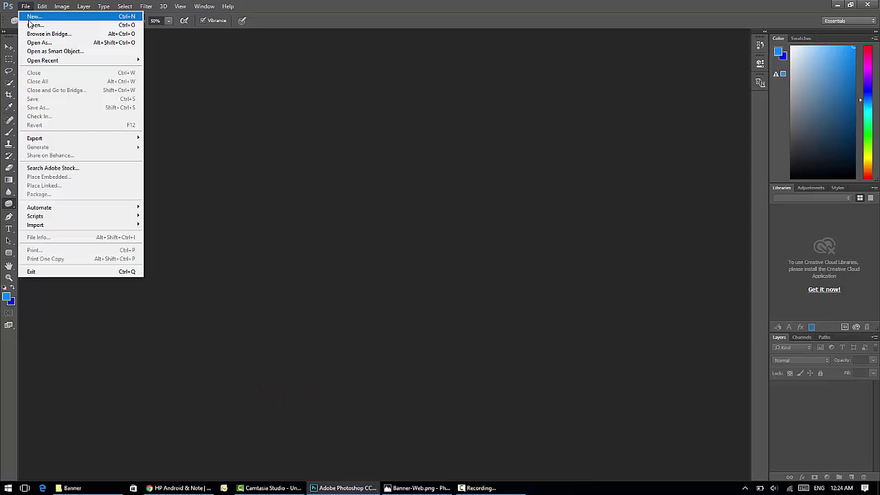
pyautogui.click(31, 17)
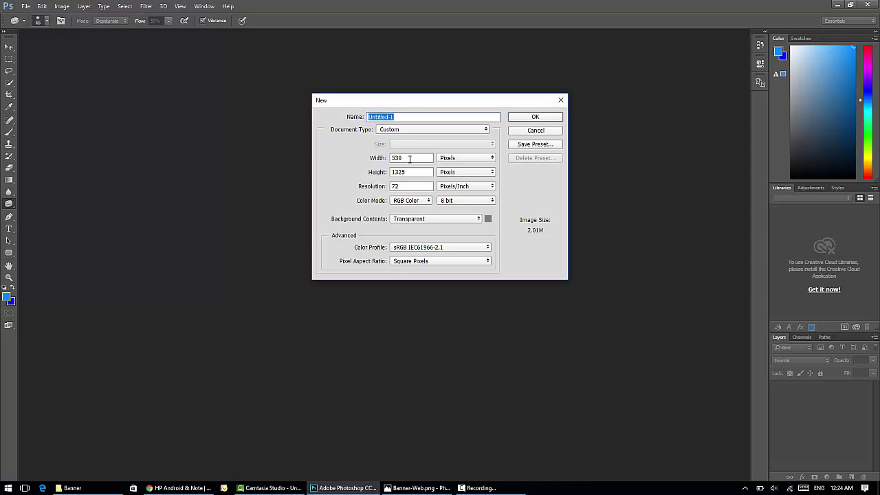
pyautogui.doubleClick(408, 159)
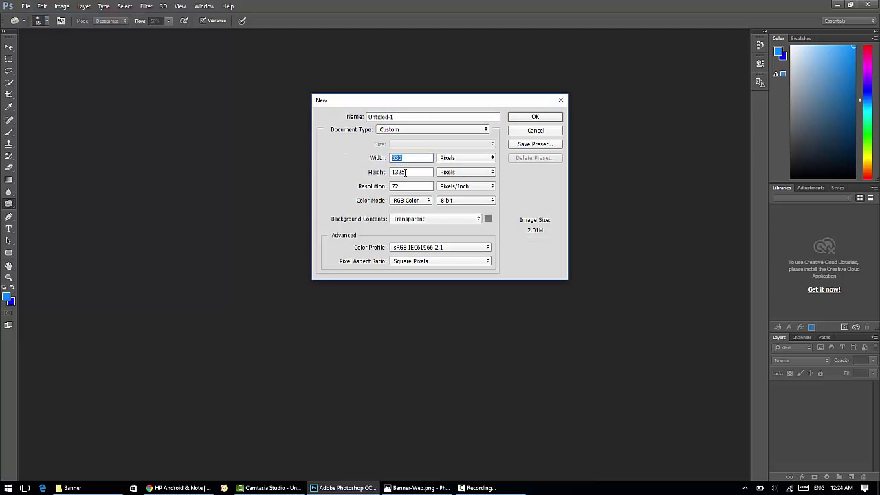
pyautogui.write('600')
pyautogui.doubleClick(405, 172)
pyautogui.write('1345')
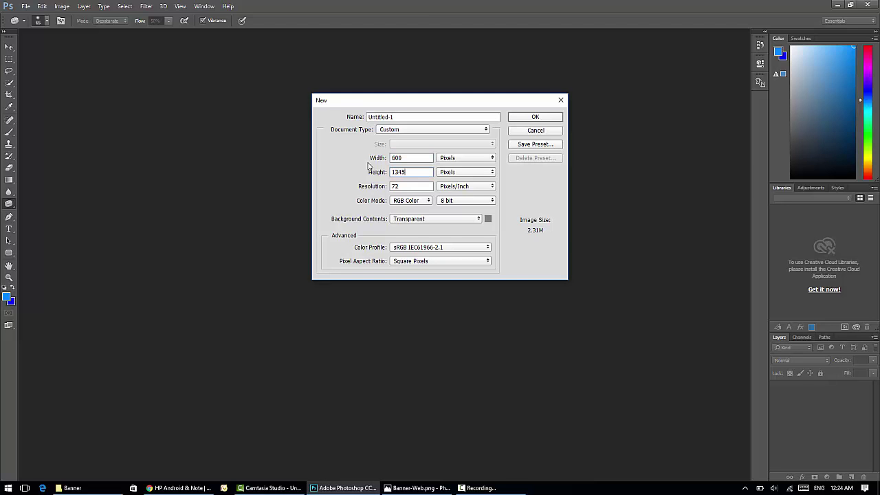
pyautogui.click(166, 488)
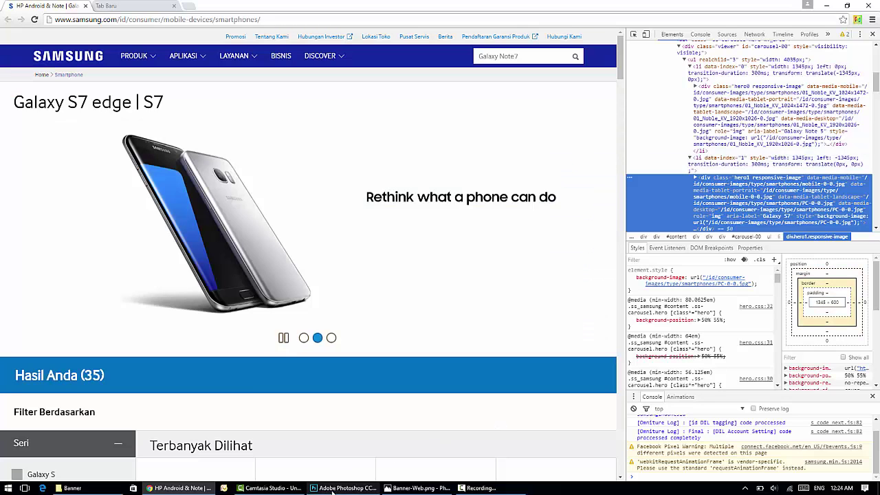
pyautogui.click(343, 489)
pyautogui.click(532, 118)
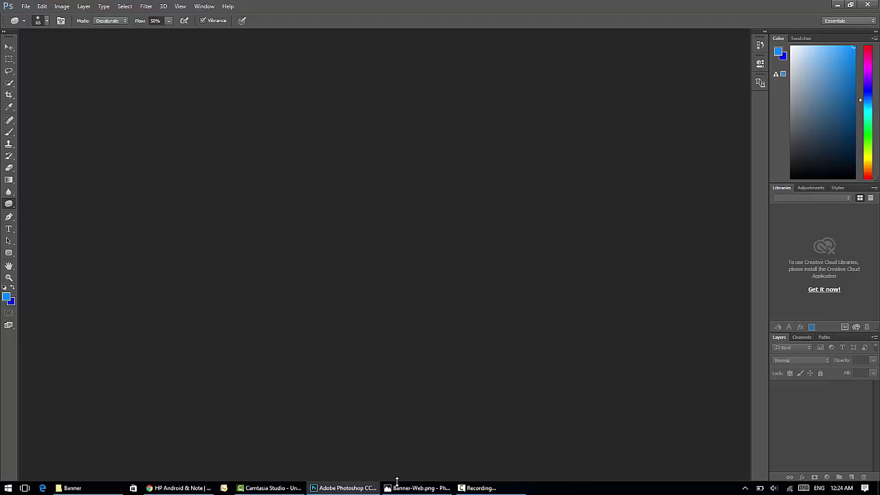
# Step: Confirm in Photos' file info that Banner-Web.png is 1325 × 530, then return to Untitled-1
pyautogui.hotkey('alt', 'Tab')
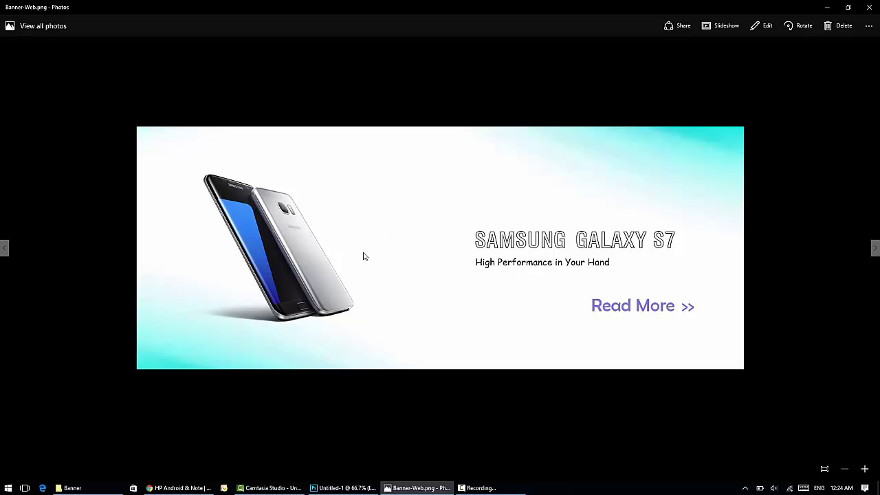
pyautogui.rightClick(314, 204)
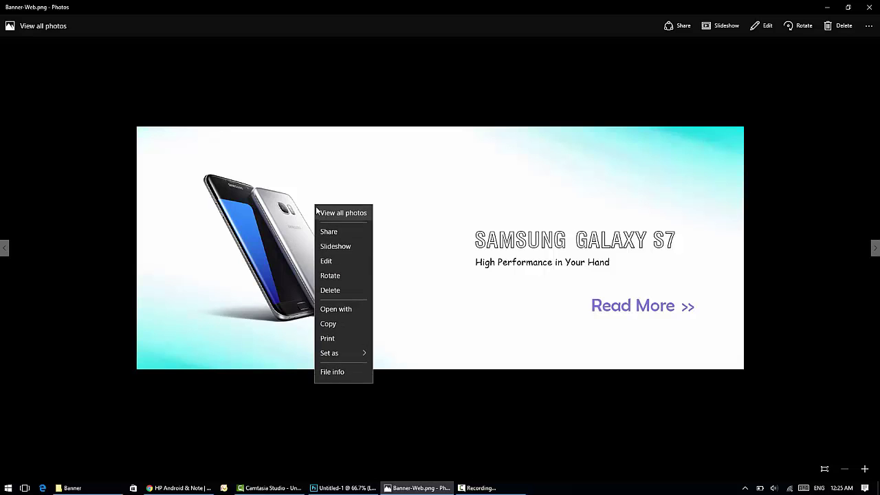
pyautogui.click(351, 374)
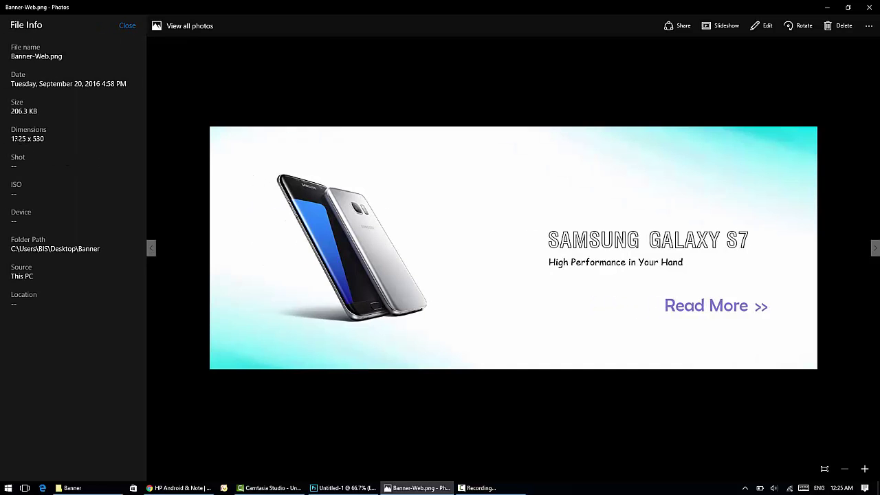
pyautogui.moveTo(10, 138); pyautogui.dragTo(63, 144)
pyautogui.click(178, 168)
pyautogui.click(126, 25)
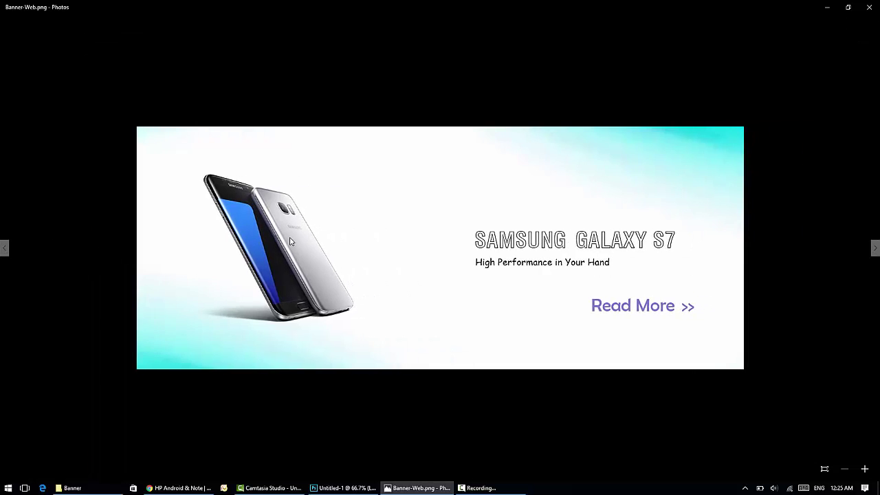
pyautogui.click(323, 487)
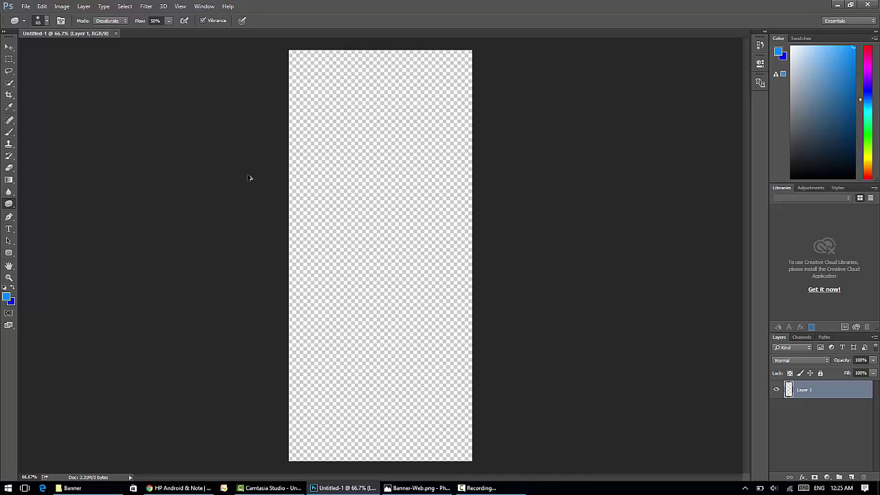
# Step: Resize the image to 1345 × 600 pixels in the Image Size dialog
pyautogui.hotkey('ctrl', 'alt', 'i')
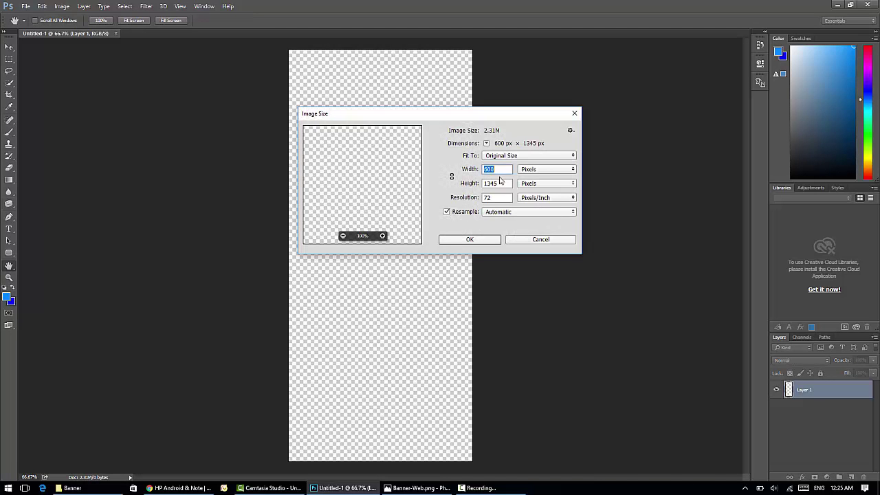
pyautogui.press('Tab')
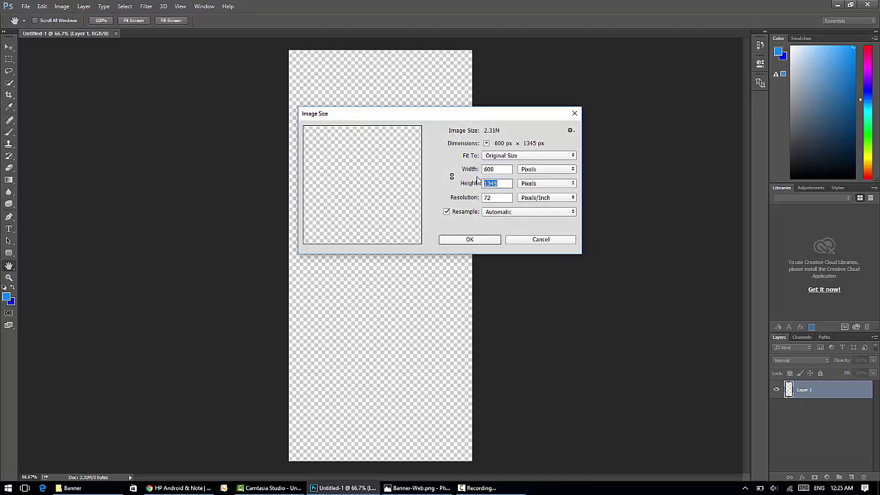
pyautogui.write('600')
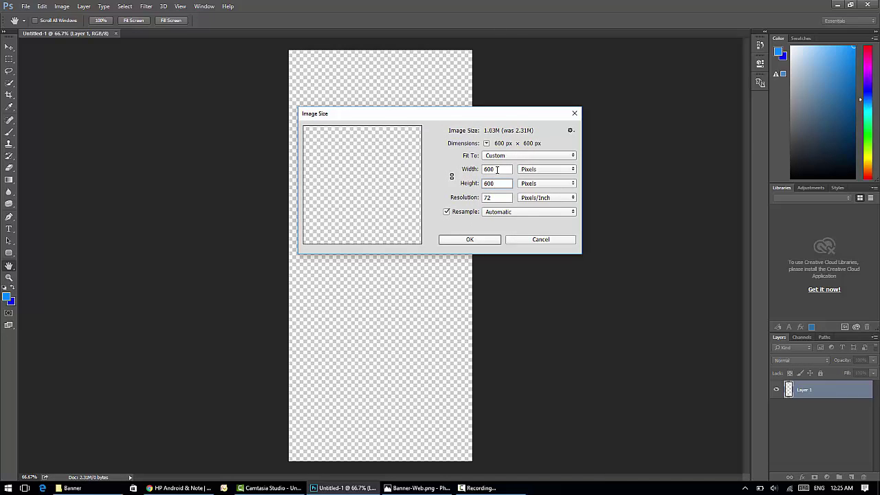
pyautogui.moveTo(497, 170); pyautogui.dragTo(482, 169)
pyautogui.write('1345')
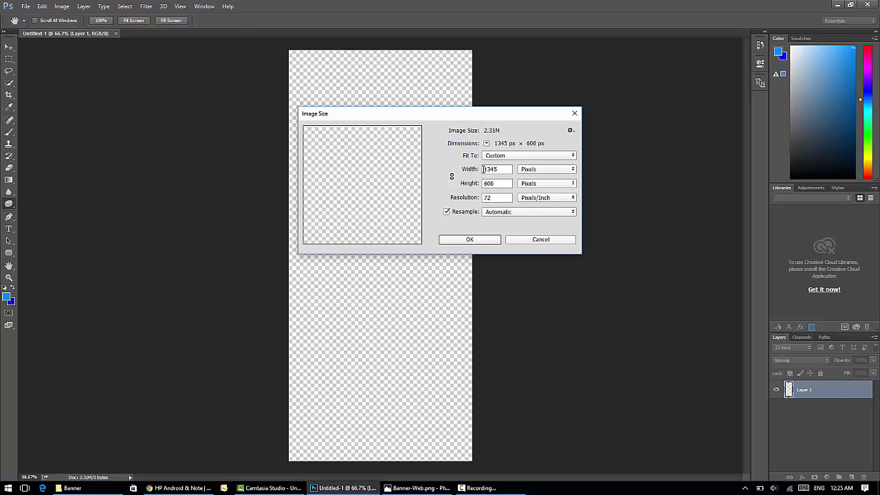
pyautogui.press('Return')
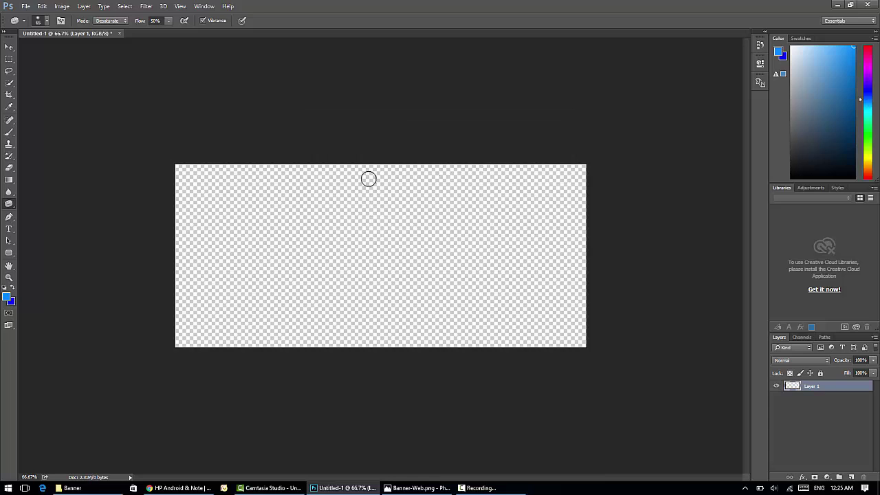
# Step: View the canvas at 100% with the Move tool, then bring up the Banner-Web.png reference
pyautogui.click(8, 46)
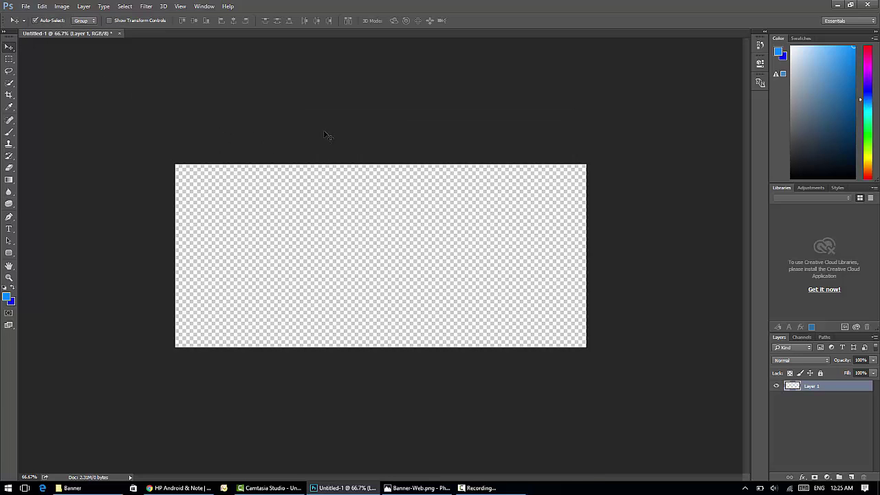
pyautogui.hotkey('ctrl', '1')
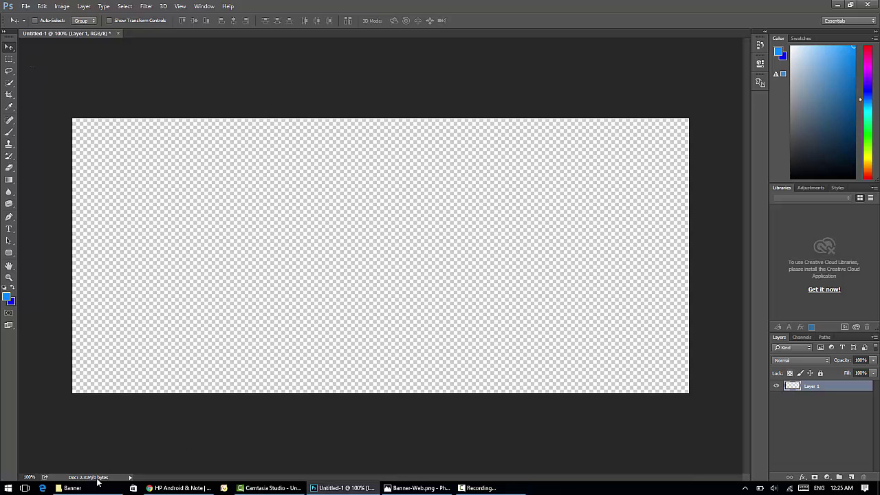
pyautogui.moveTo(97, 491)
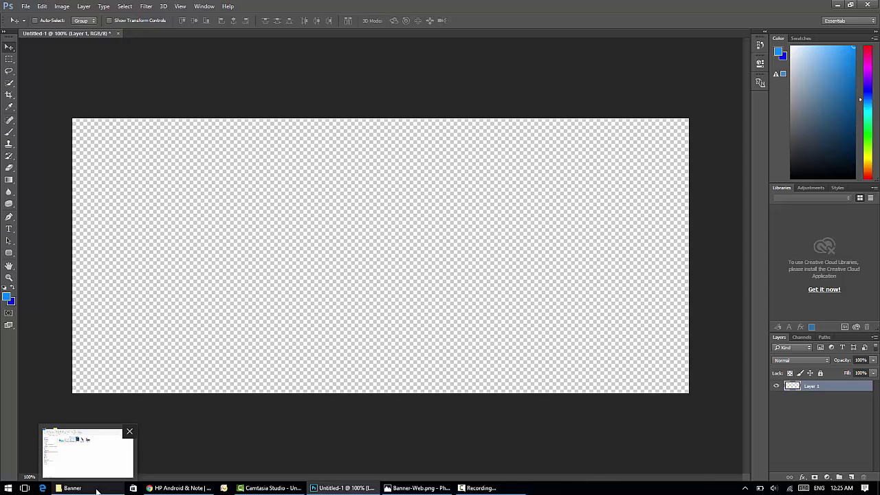
pyautogui.click(443, 488)
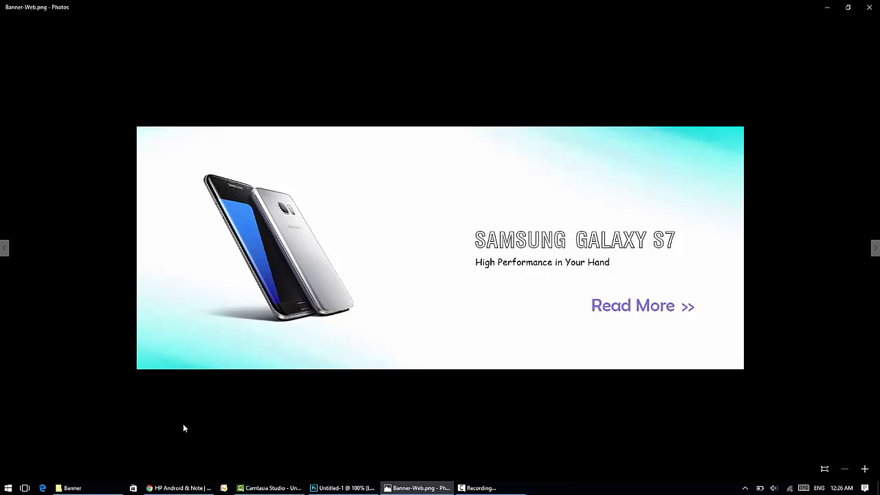
# Step: Look through the Banner folder's galaxy-s7, Banner-Web.png and background 2.jpg images before returning to Untitled-1
pyautogui.click(72, 488)
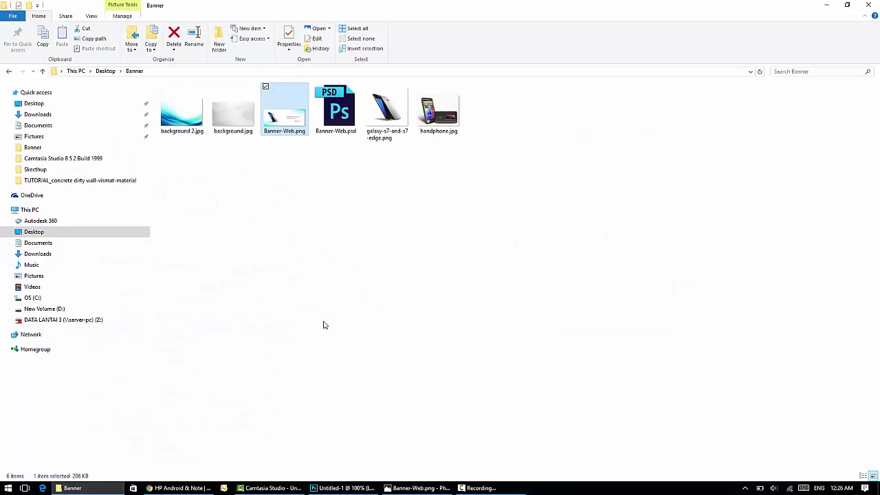
pyautogui.click(323, 322)
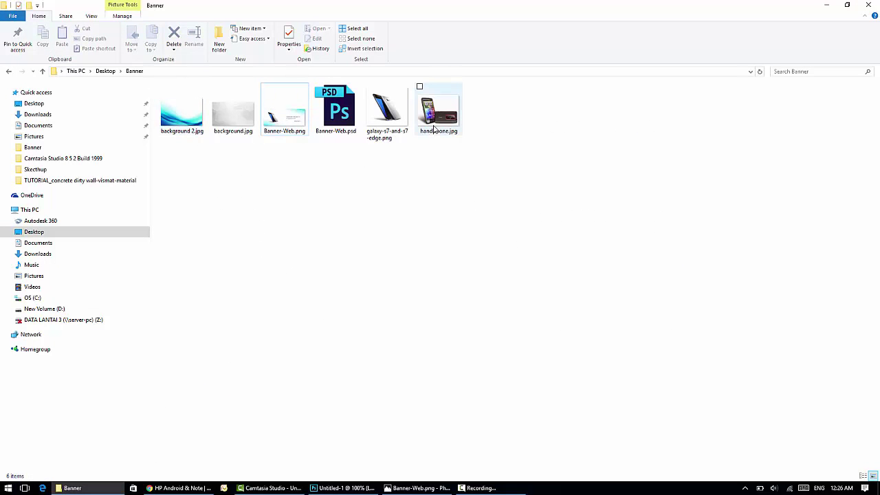
pyautogui.click(390, 129)
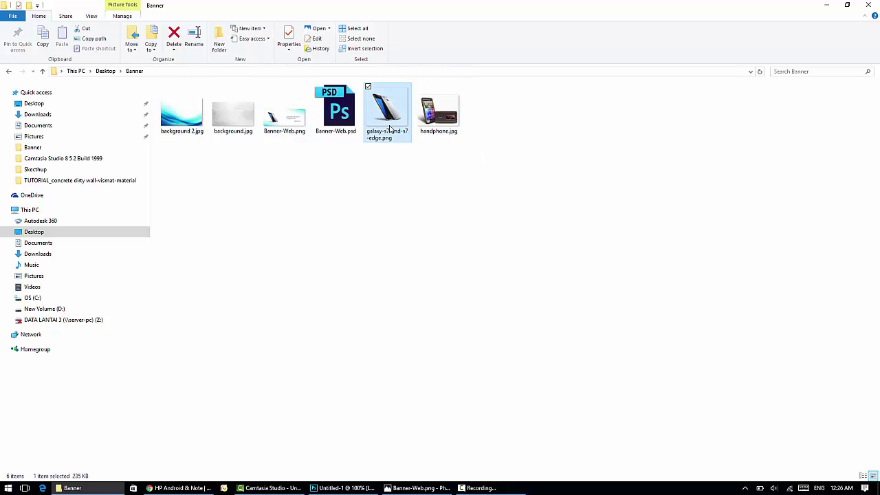
pyautogui.click(305, 127)
pyautogui.click(193, 126)
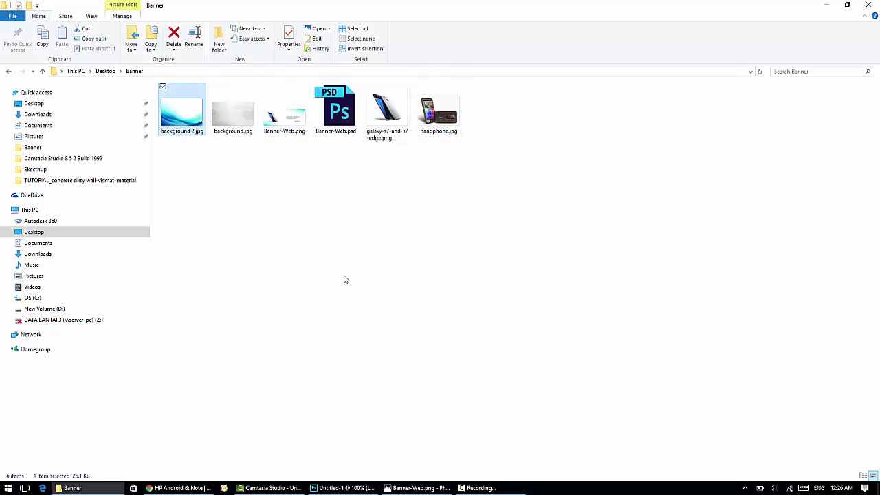
pyautogui.click(355, 488)
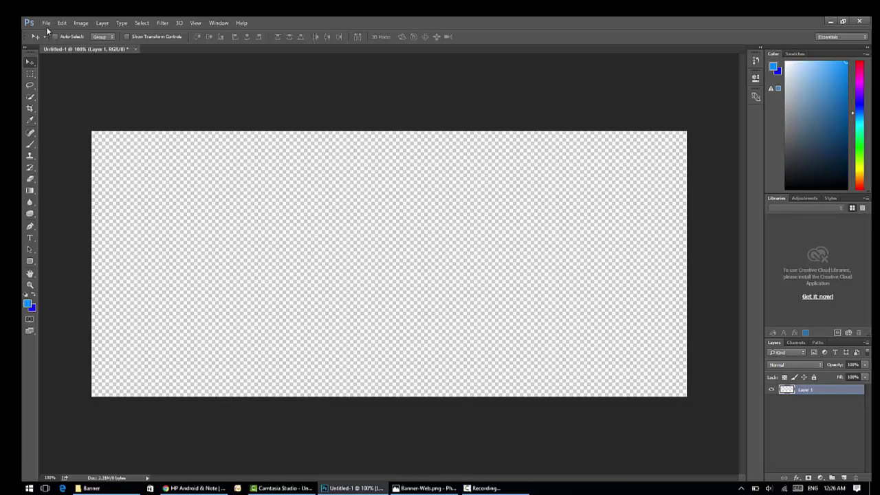
pyautogui.click(112, 491)
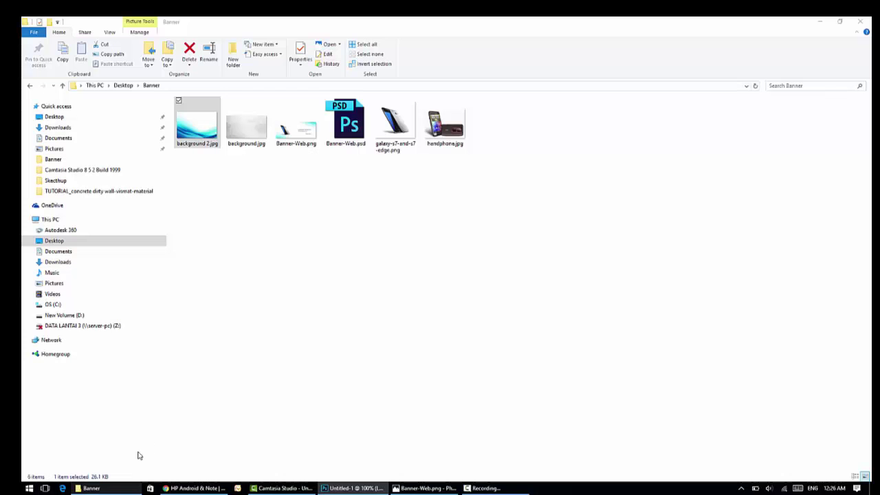
pyautogui.click(201, 145)
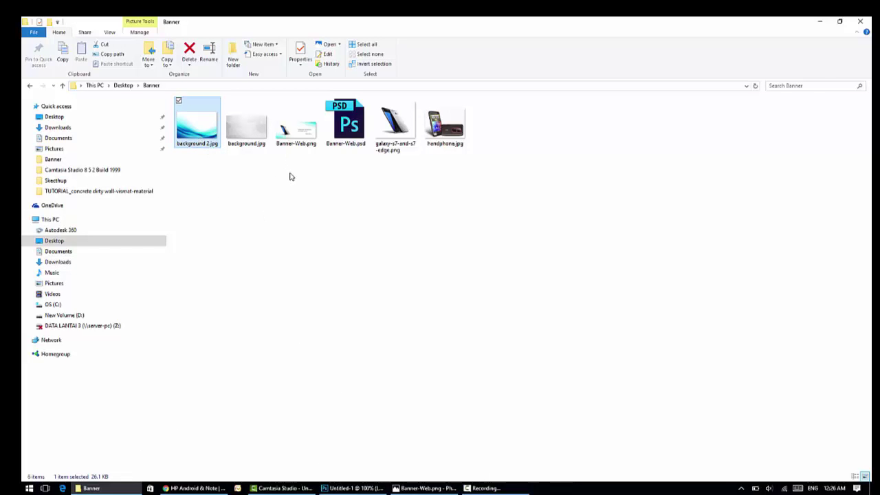
pyautogui.click(350, 487)
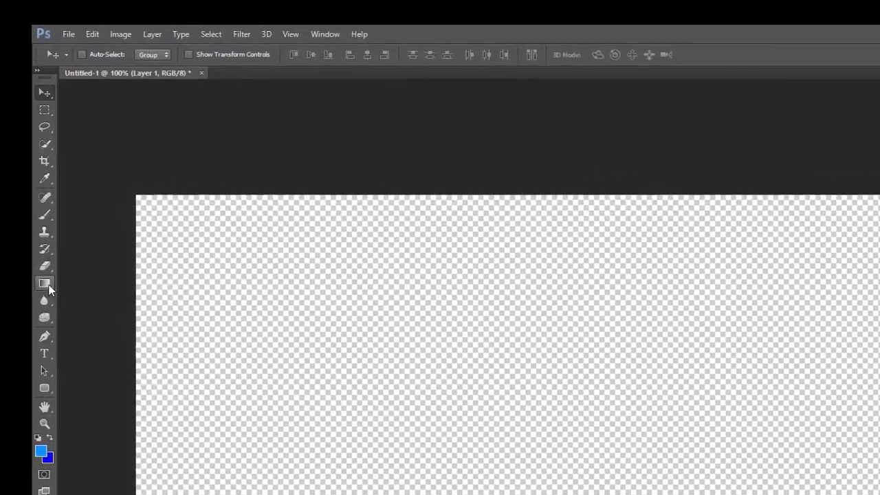
# Step: Fill Layer 1 with white (#ffffff) using the Paint Bucket Tool
pyautogui.click(35, 192)
pyautogui.click(114, 322)
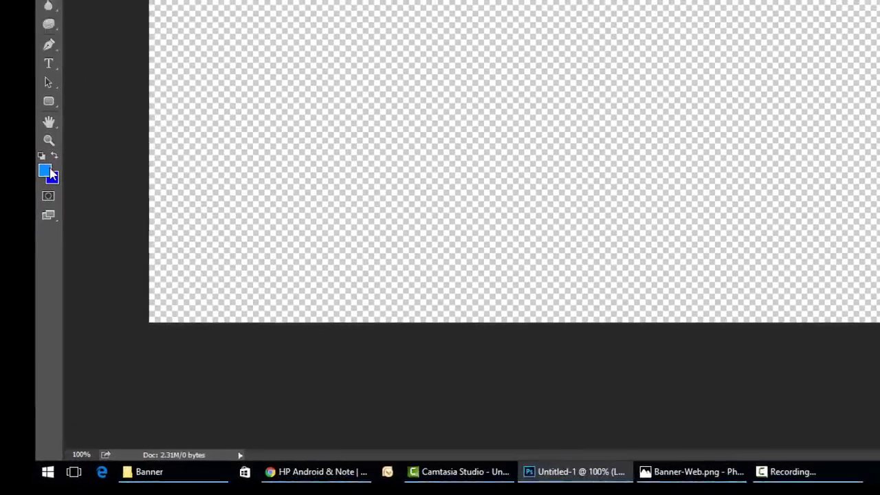
pyautogui.click(51, 173)
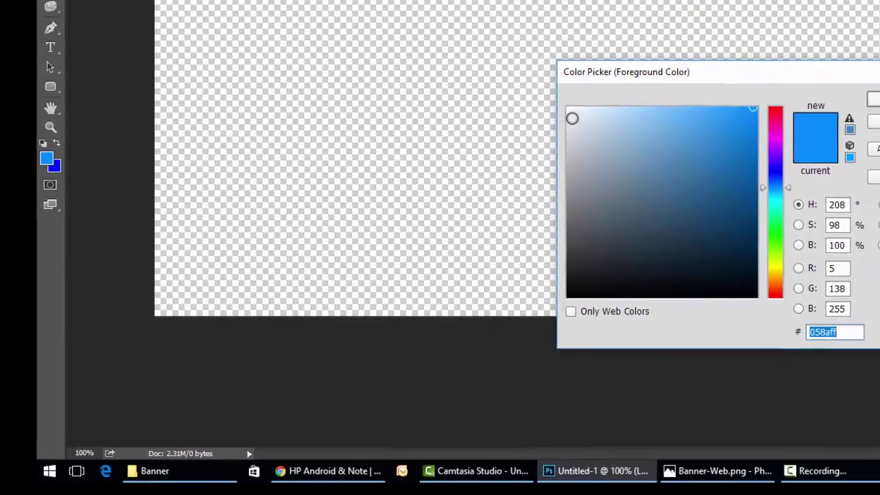
pyautogui.click(543, 118)
pyautogui.click(513, 140)
pyautogui.click(825, 137)
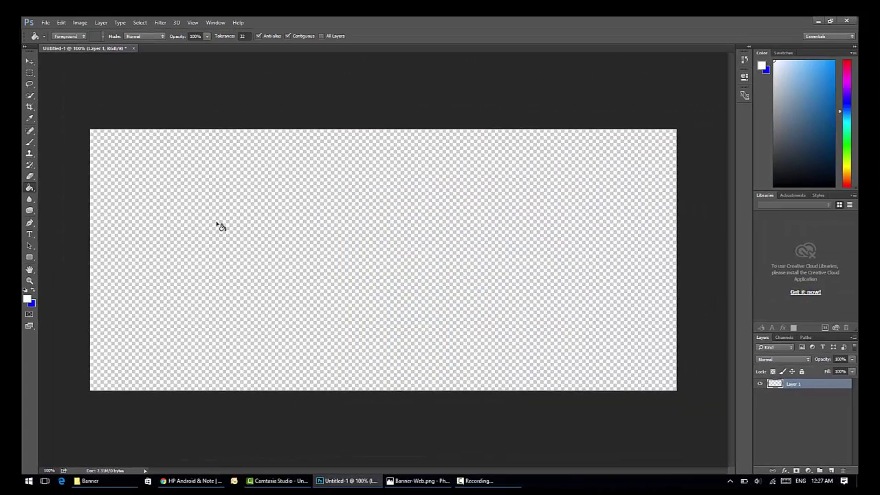
pyautogui.click(219, 216)
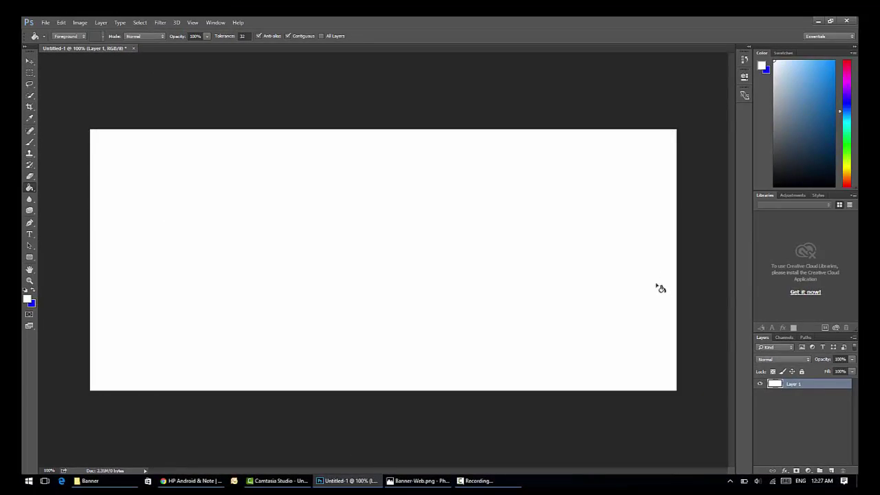
pyautogui.click(30, 61)
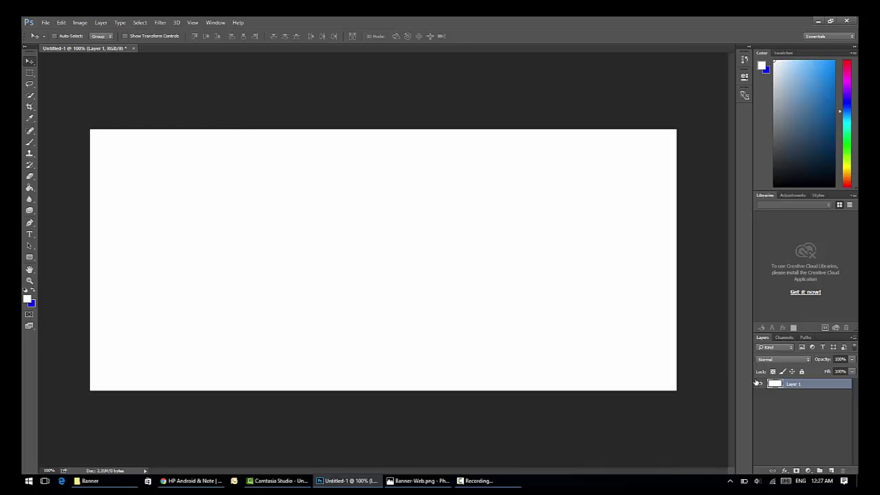
# Step: Add a new layer named background-2 via Layer > New > Layer, keeping it selected above Layer 1
pyautogui.click(117, 23)
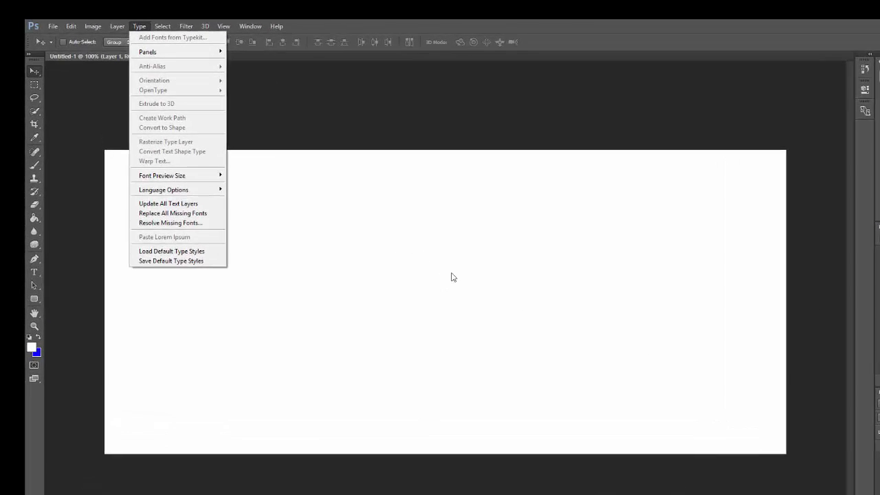
pyautogui.click(116, 27)
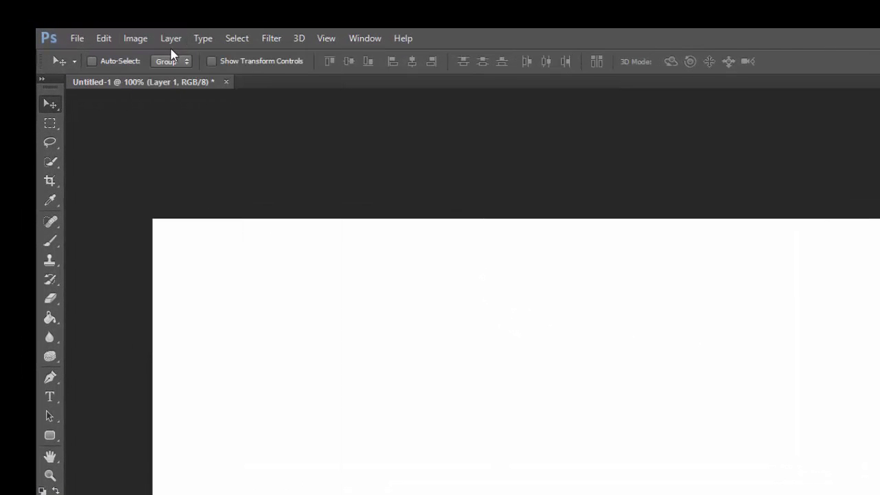
pyautogui.click(171, 40)
pyautogui.moveTo(195, 55)
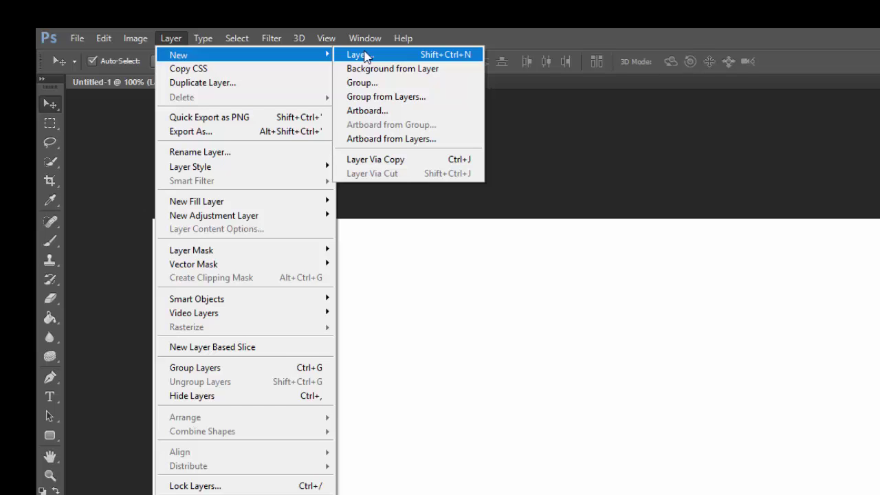
pyautogui.click(364, 55)
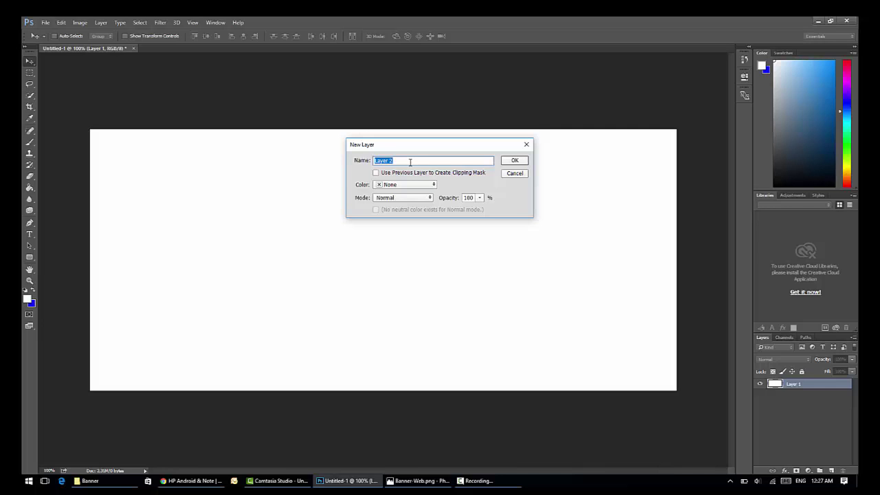
pyautogui.write('background-2')
pyautogui.click(507, 162)
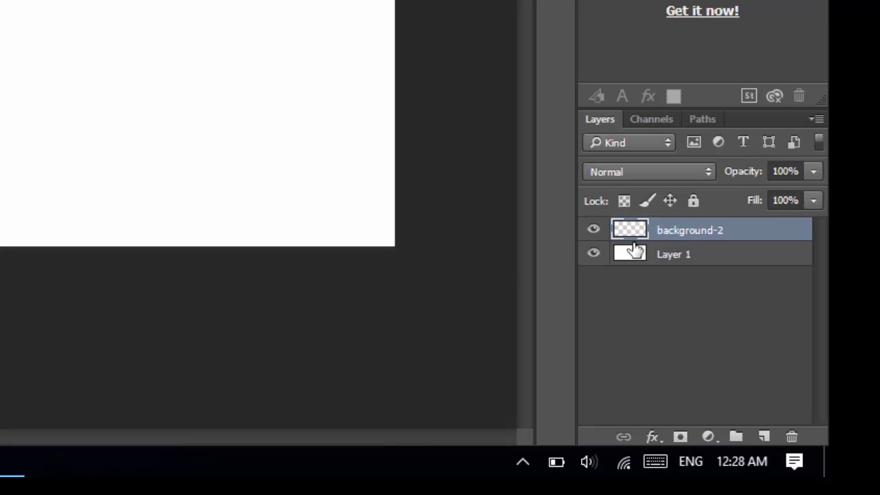
pyautogui.click(639, 263)
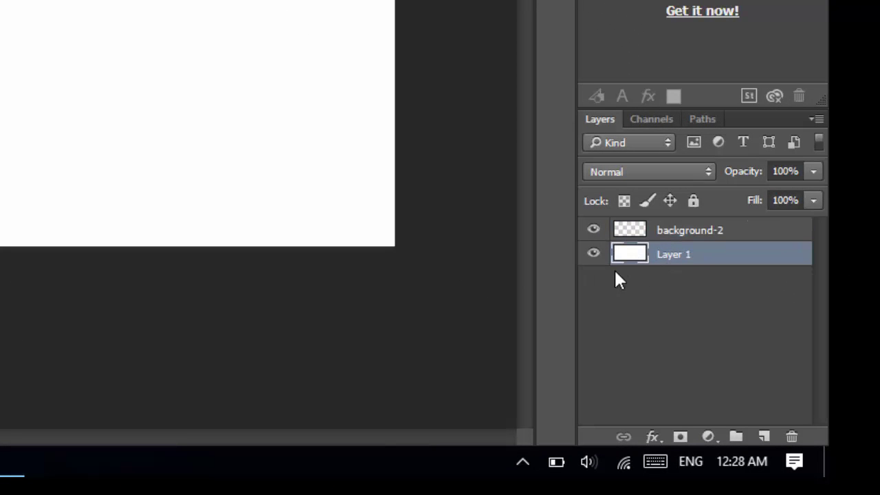
pyautogui.click(664, 237)
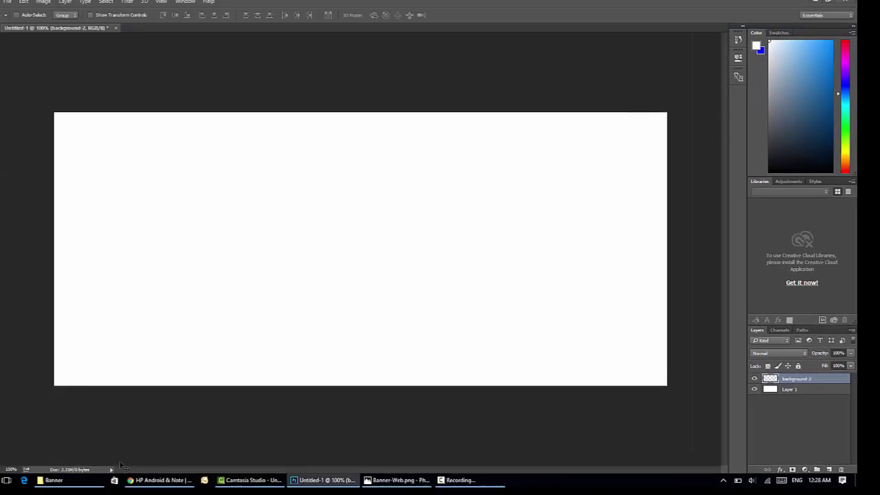
# Step: Drag background 2.jpg from the Banner folder onto the Photoshop canvas
pyautogui.click(115, 484)
pyautogui.click(179, 218)
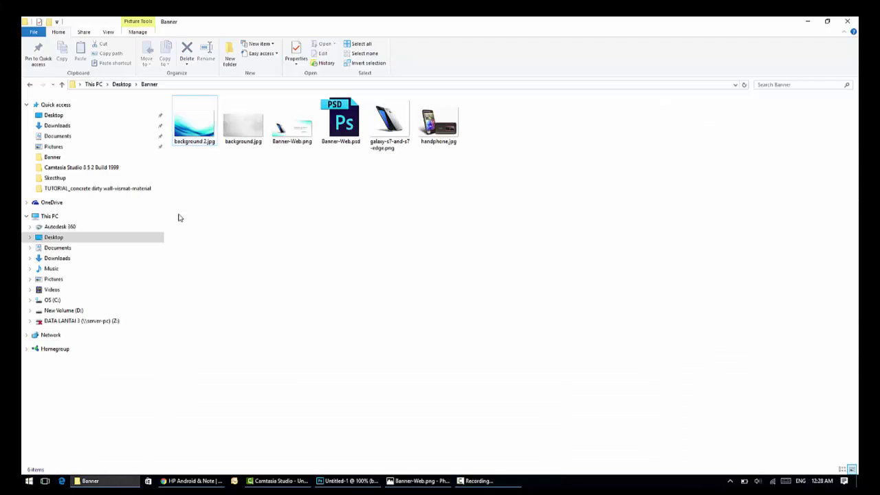
pyautogui.click(189, 126)
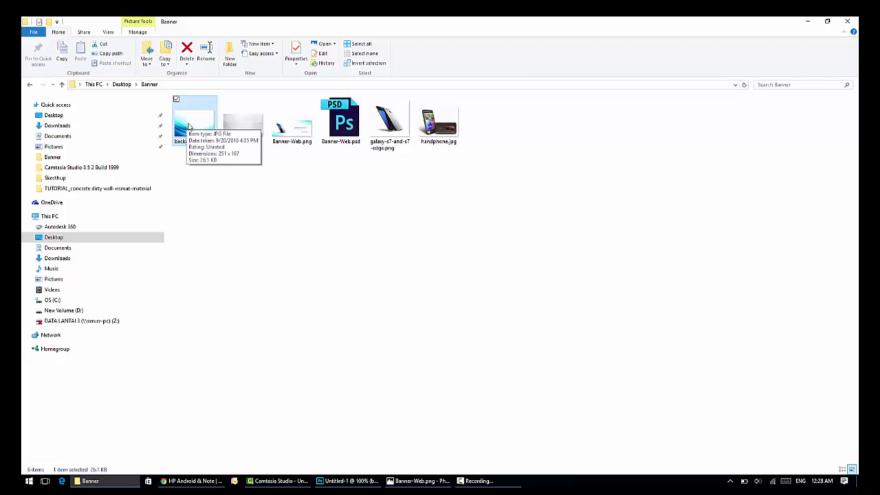
pyautogui.moveTo(189, 126); pyautogui.dragTo(332, 374)
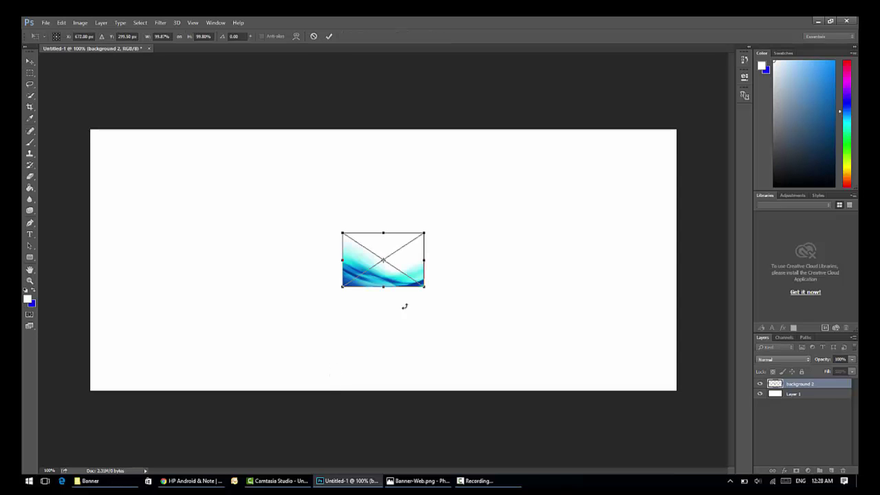
# Step: Scale and position background 2.jpg so its cyan glow fills the lower-left corner, then commit it
pyautogui.moveTo(342, 287); pyautogui.dragTo(53, 413)
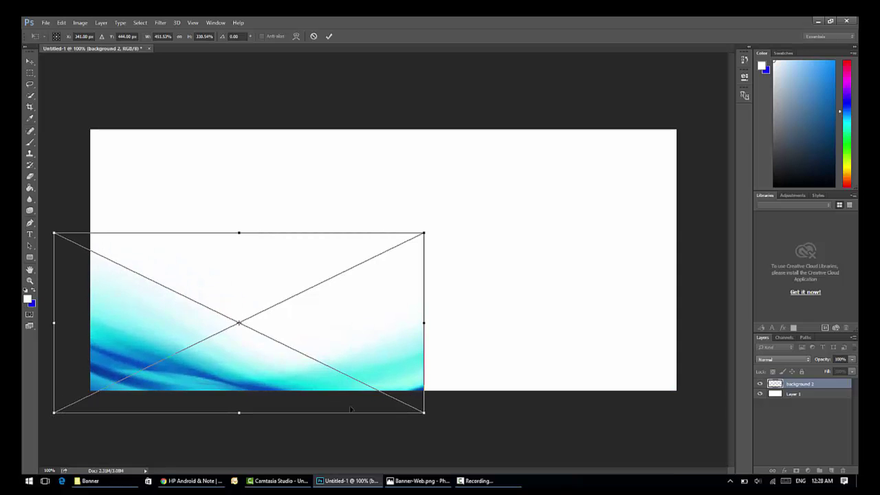
pyautogui.moveTo(424, 412); pyautogui.dragTo(493, 431)
pyautogui.moveTo(592, 451); pyautogui.dragTo(697, 482)
pyautogui.moveTo(474, 435); pyautogui.dragTo(463, 465)
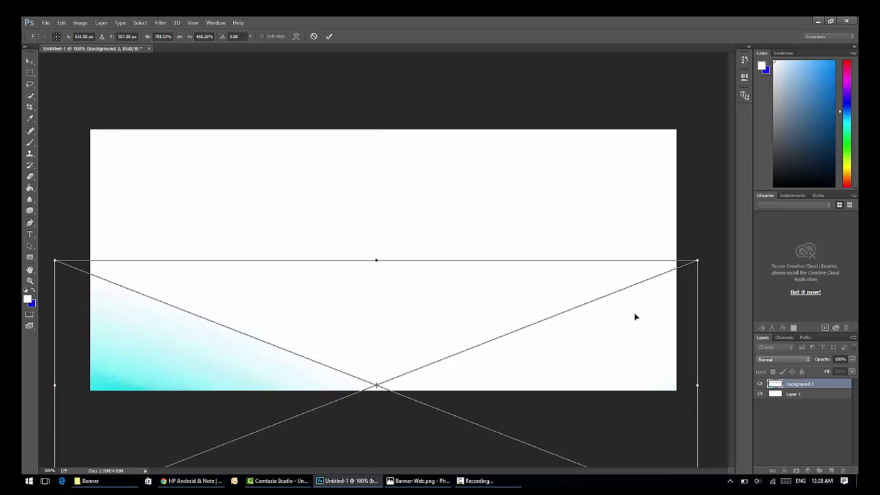
pyautogui.moveTo(443, 306); pyautogui.dragTo(439, 263)
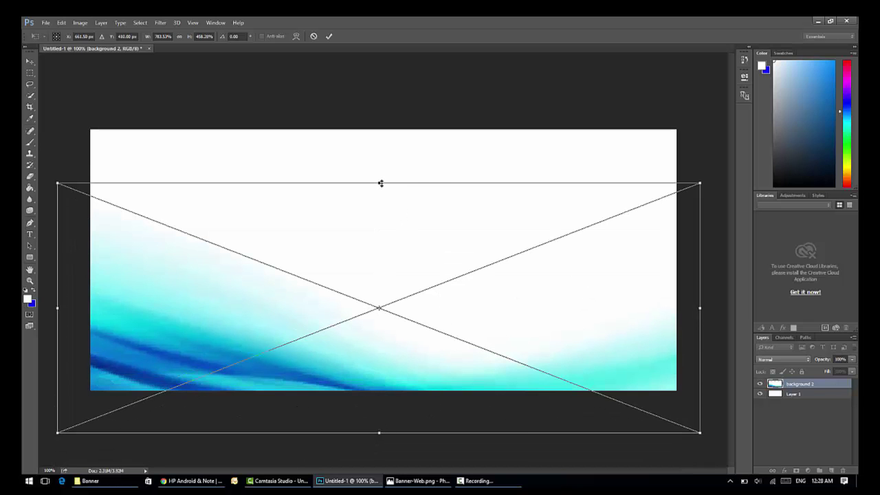
pyautogui.moveTo(379, 183); pyautogui.dragTo(379, 216)
pyautogui.moveTo(338, 301); pyautogui.dragTo(329, 350)
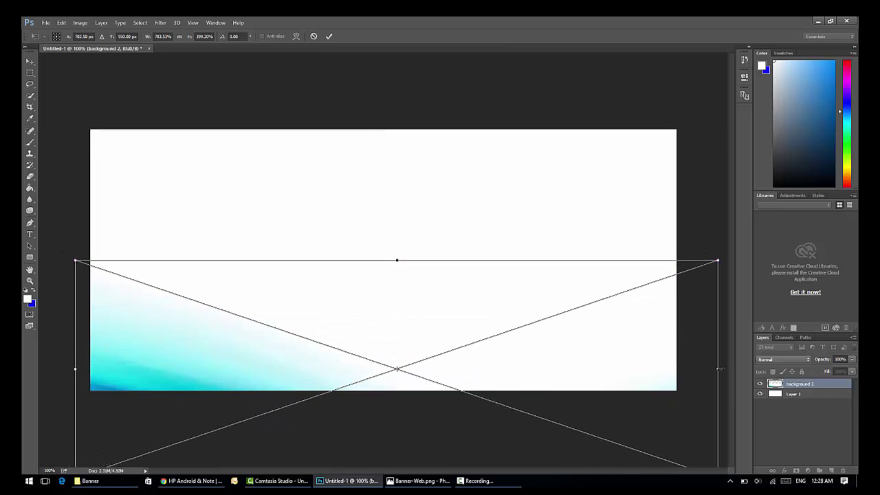
pyautogui.moveTo(718, 370); pyautogui.dragTo(676, 369)
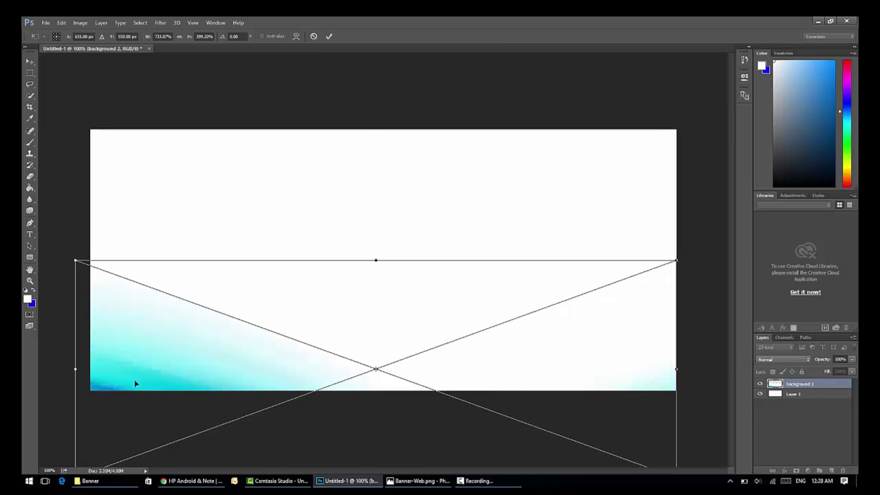
pyautogui.moveTo(179, 389); pyautogui.dragTo(178, 405)
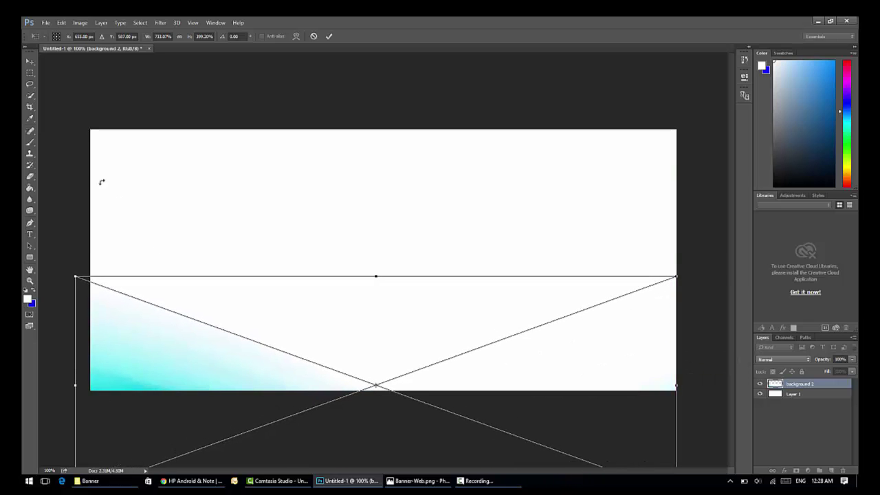
pyautogui.click(29, 61)
# Step: Commit the placed background 2 image, then hide and show its cyan gradient to compare the banner
pyautogui.click(379, 194)
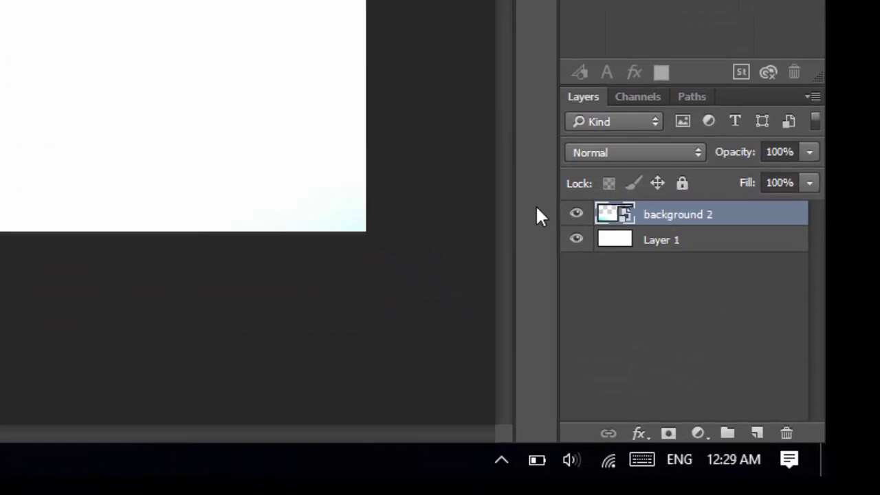
pyautogui.click(577, 215)
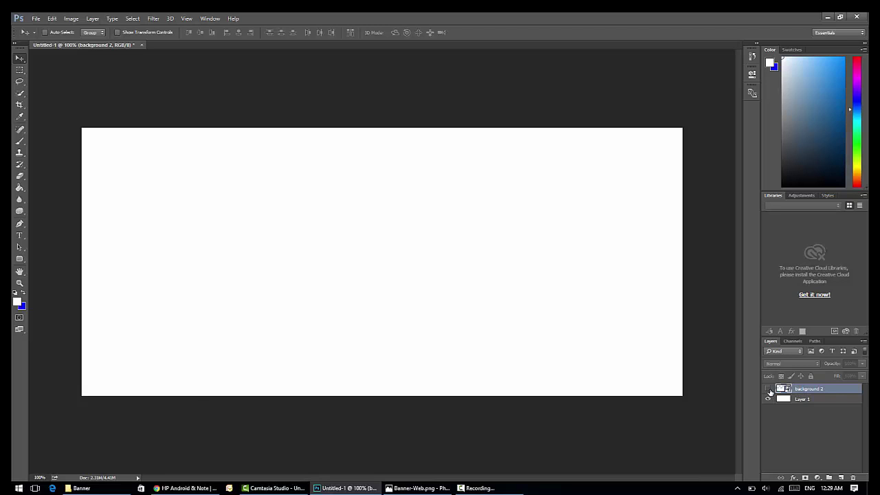
pyautogui.click(768, 389)
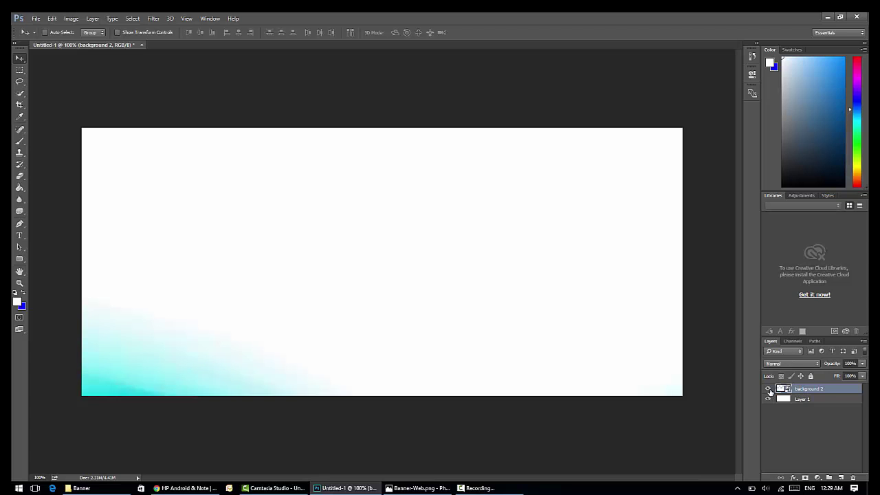
pyautogui.click(768, 389)
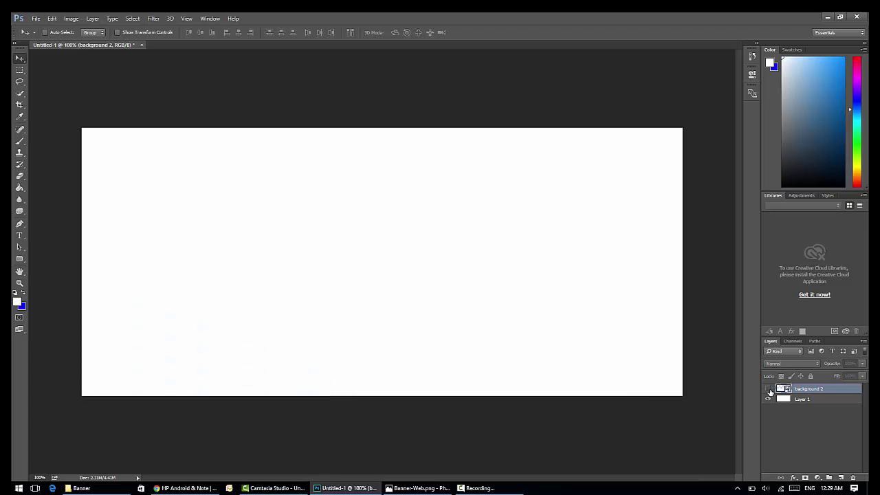
pyautogui.click(769, 390)
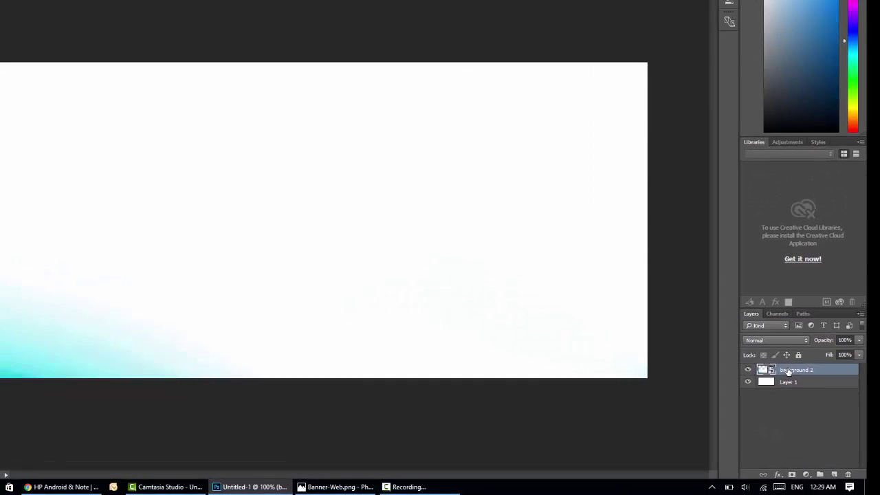
# Step: Duplicate the background 2 layer as 'background 2 copy'
pyautogui.rightClick(765, 341)
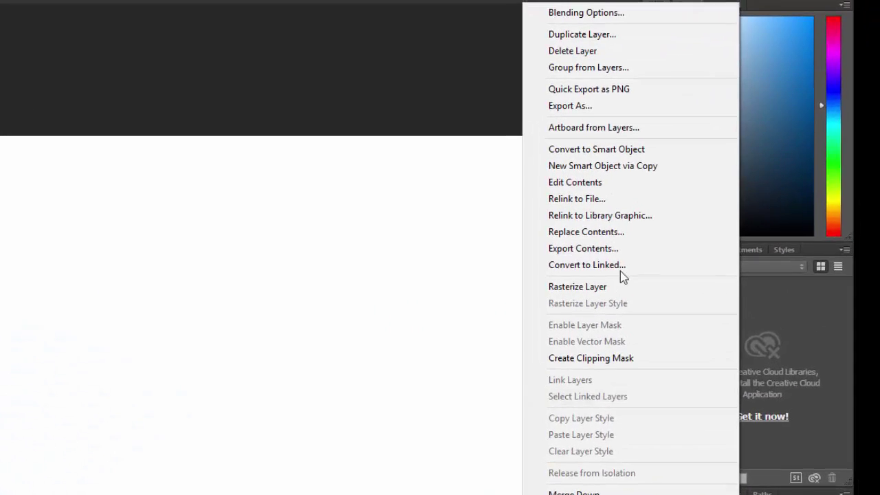
pyautogui.click(544, 71)
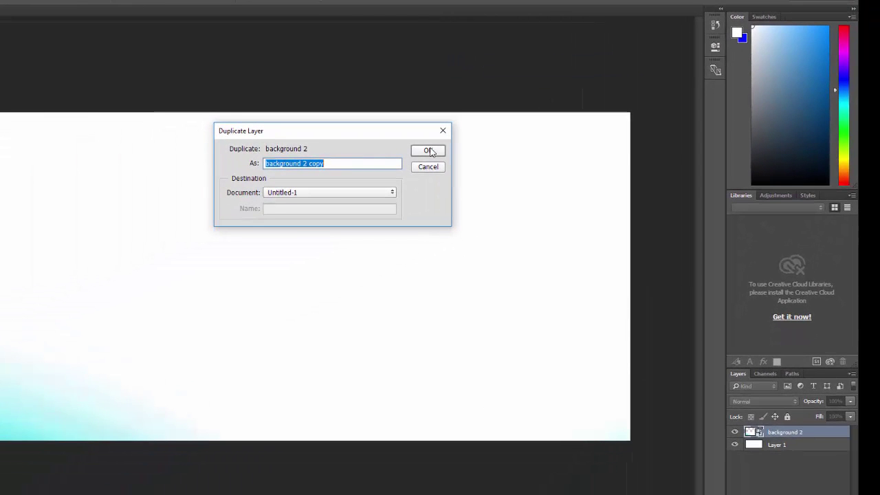
pyautogui.click(430, 151)
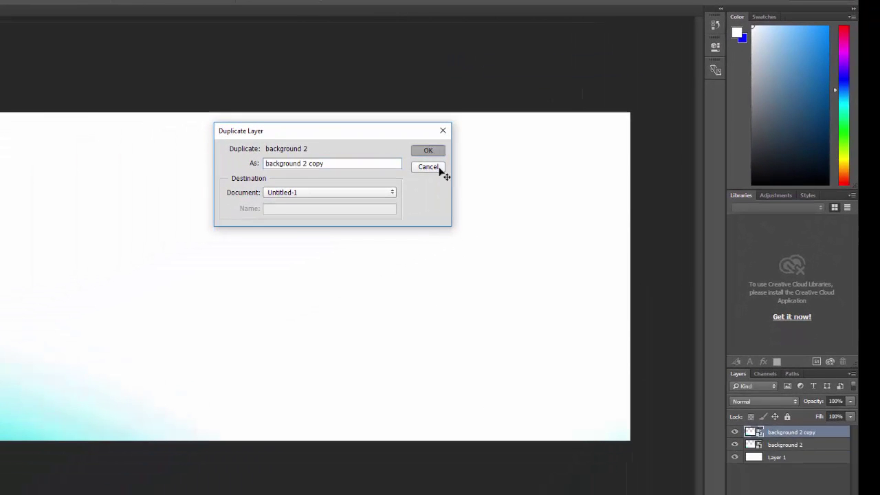
# Step: Drag the copy's blue wave across the lower banner so it reaches the right edge
pyautogui.moveTo(97, 365); pyautogui.dragTo(235, 235)
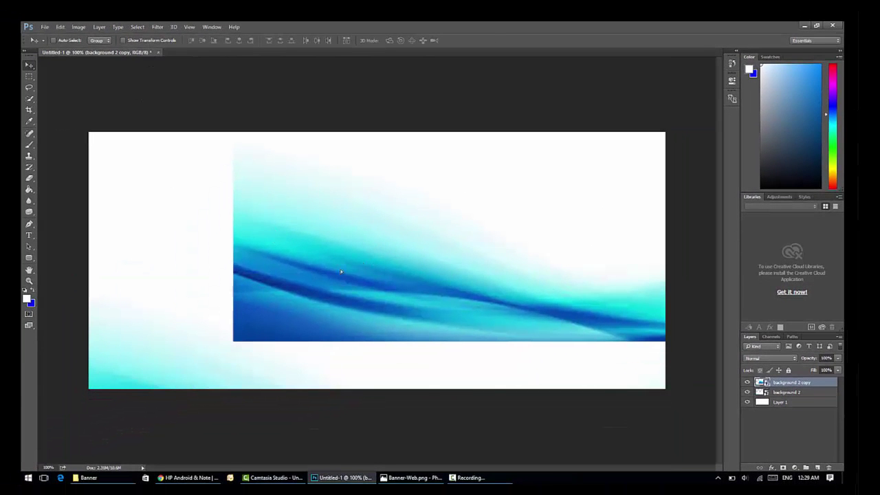
pyautogui.moveTo(378, 253); pyautogui.dragTo(294, 275)
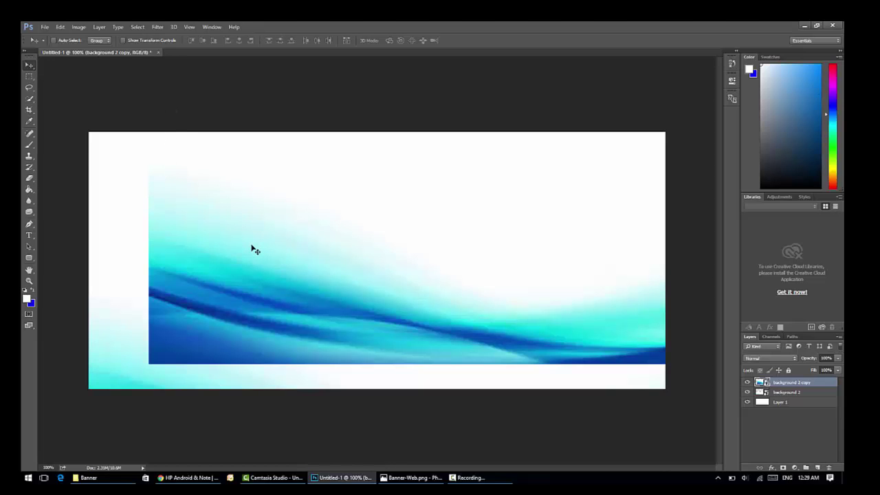
pyautogui.rightClick(794, 385)
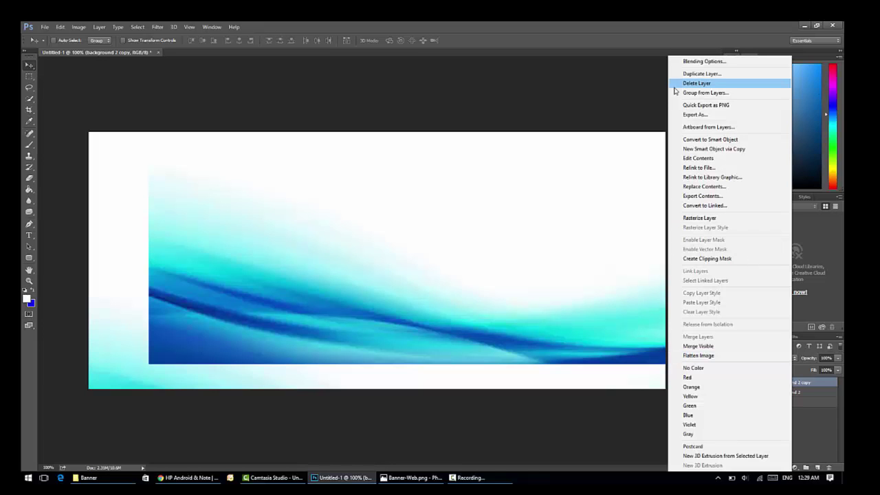
pyautogui.click(522, 242)
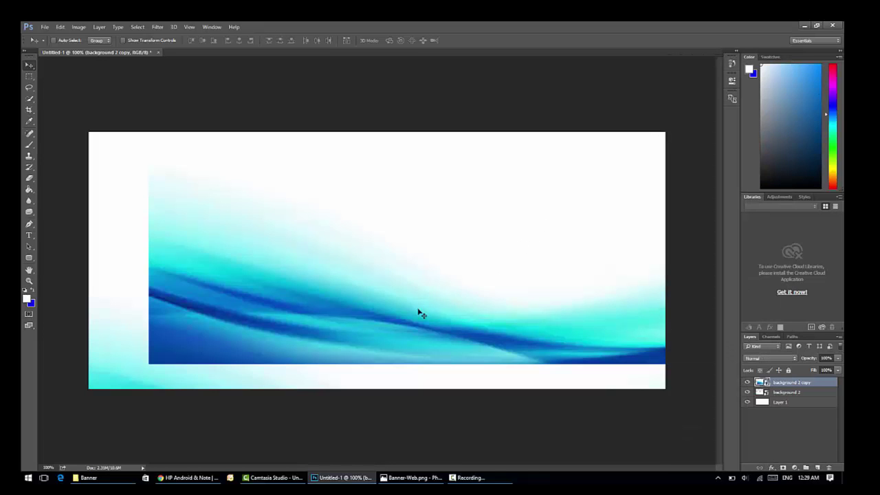
pyautogui.moveTo(422, 314); pyautogui.dragTo(387, 318)
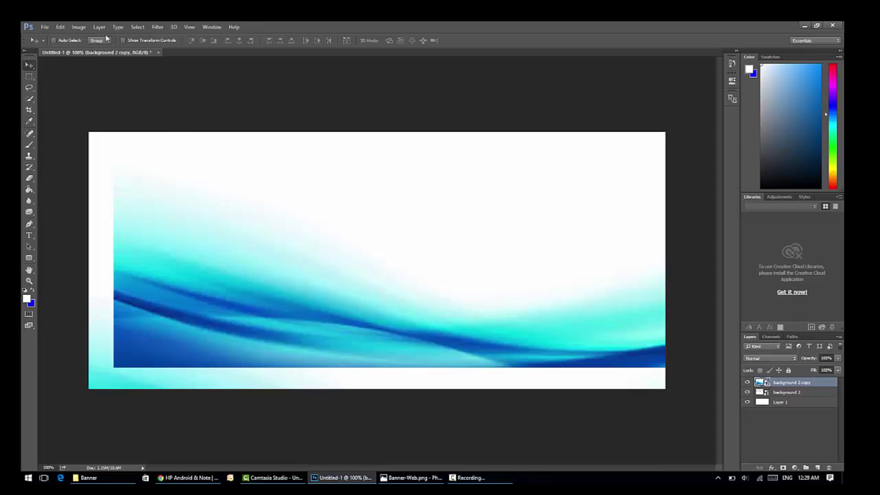
# Step: Look through the Layer and Image menus, then put the wave copy into Free Transform with Ctrl+T
pyautogui.click(100, 28)
pyautogui.click(84, 33)
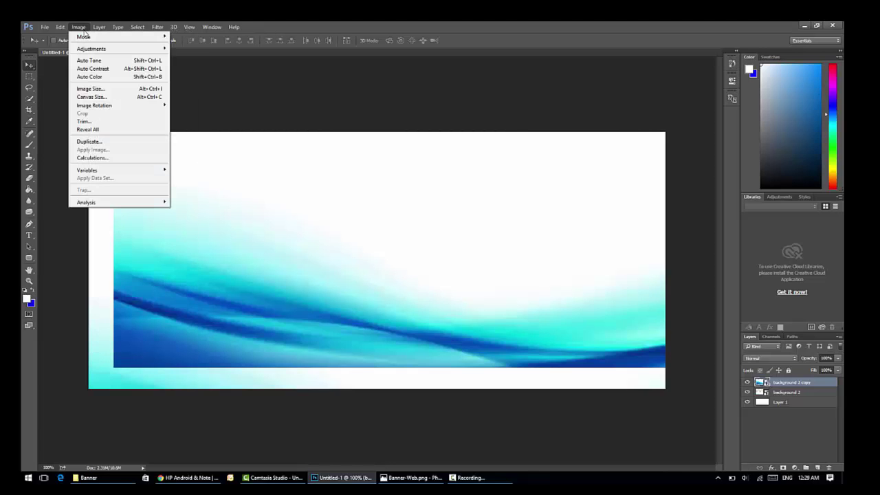
pyautogui.moveTo(108, 106)
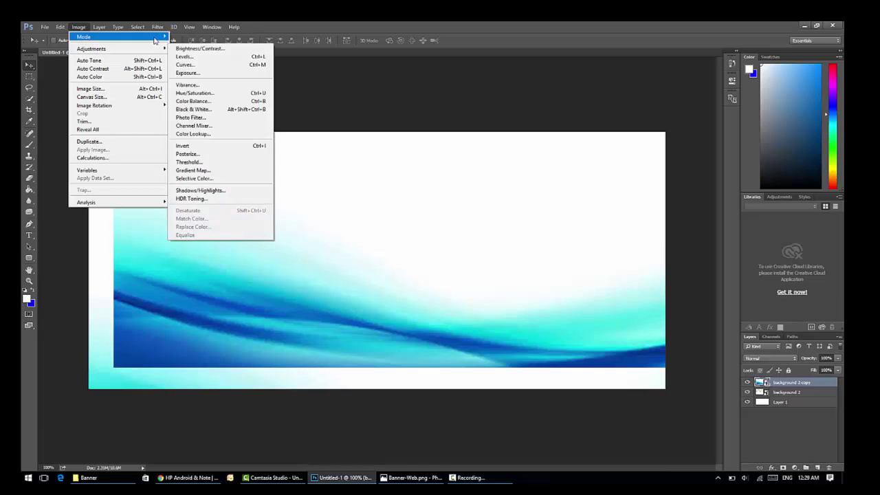
pyautogui.moveTo(86, 36)
pyautogui.click(367, 108)
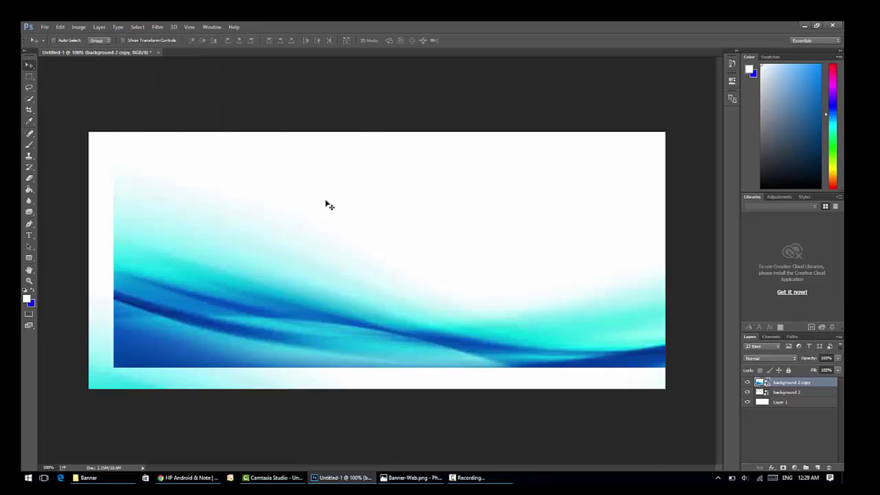
pyautogui.hotkey('ctrl', 't')
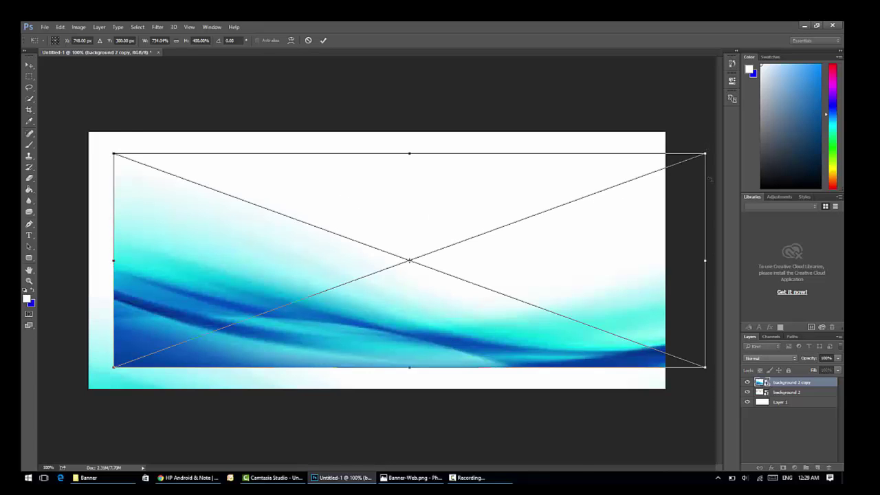
# Step: Rotate the wave copy 180°, move it into the top-right corner, commit, and show the Banner folder
pyautogui.moveTo(710, 179); pyautogui.dragTo(287, 296)
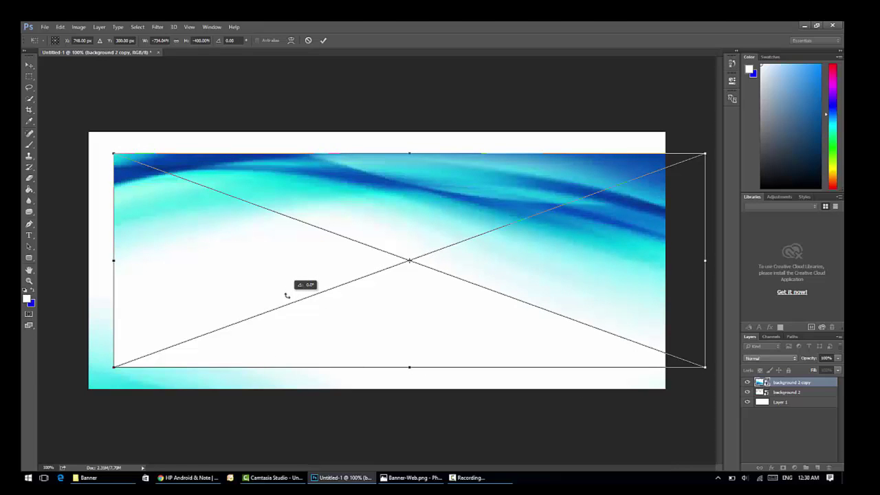
pyautogui.moveTo(294, 296); pyautogui.dragTo(294, 296)
pyautogui.moveTo(422, 255); pyautogui.dragTo(388, 138)
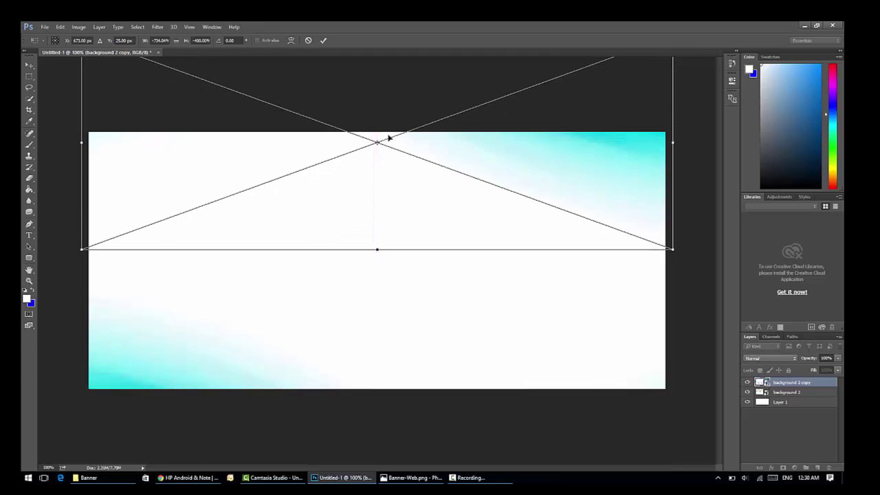
pyautogui.click(29, 64)
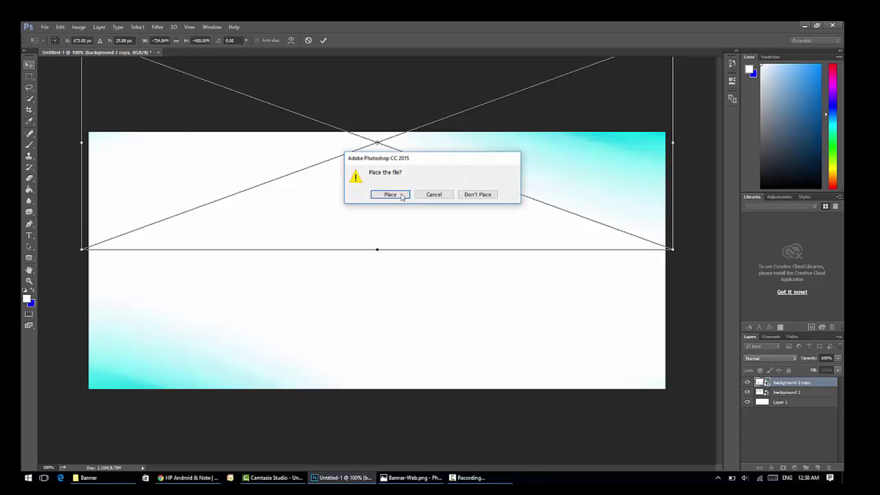
pyautogui.press('Return')
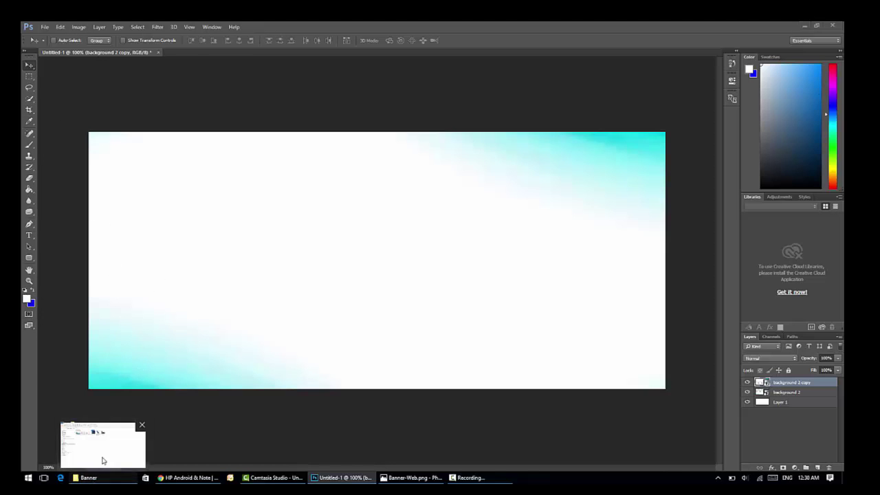
pyautogui.click(89, 477)
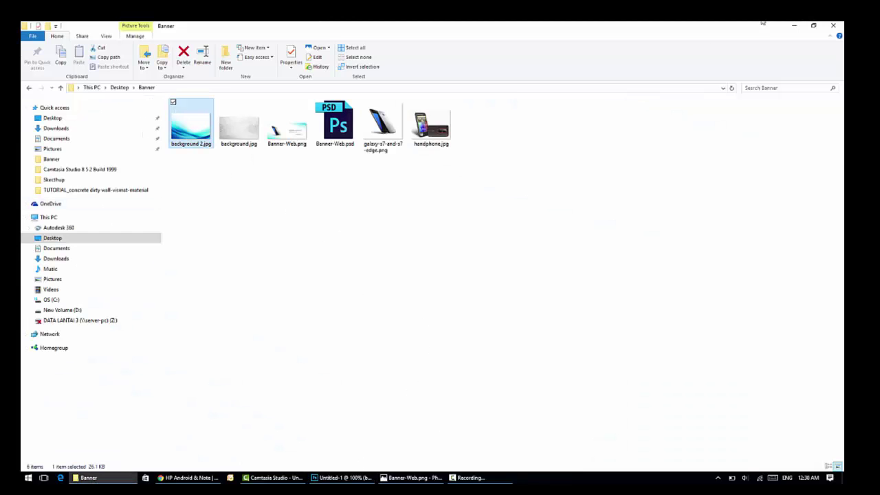
# Step: Minimize Explorer and open galaxy-s7-and-s7-edge.png through File > Open
pyautogui.click(794, 26)
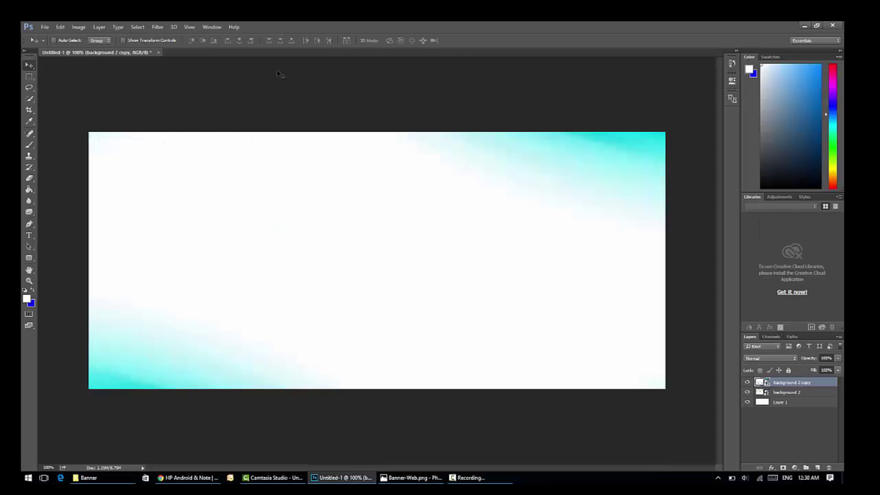
pyautogui.click(79, 28)
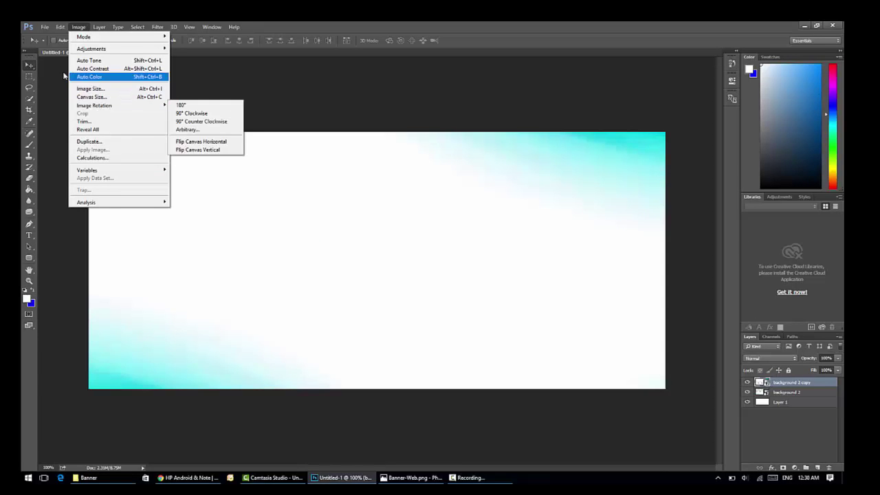
pyautogui.click(44, 26)
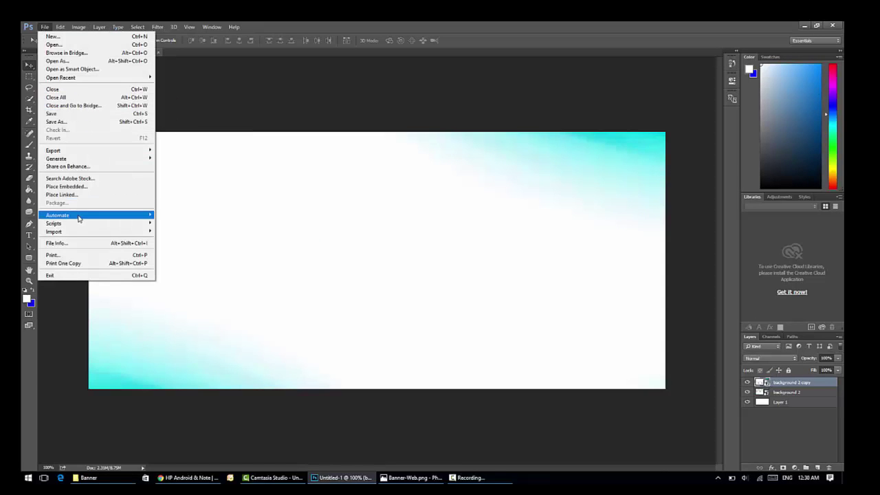
pyautogui.moveTo(121, 232)
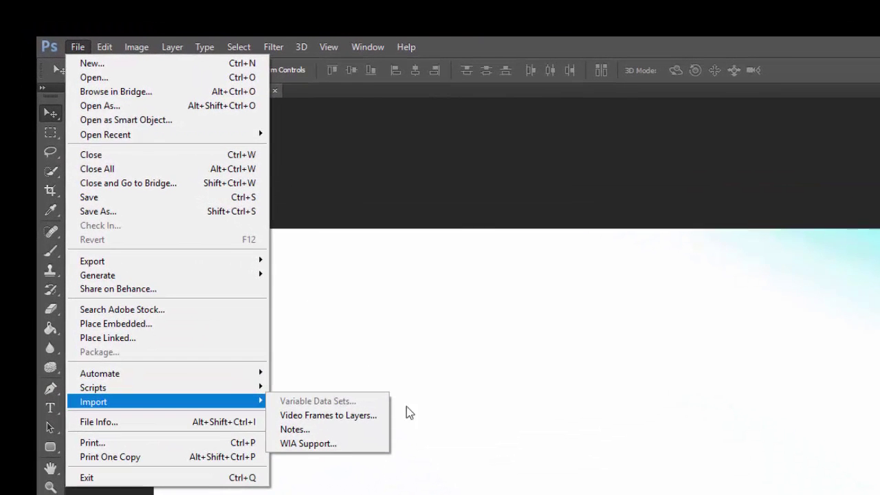
pyautogui.click(136, 78)
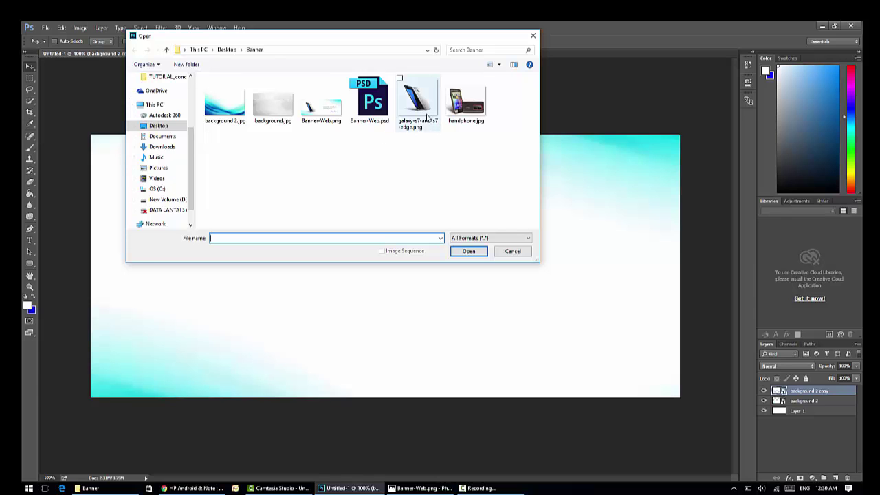
pyautogui.click(427, 117)
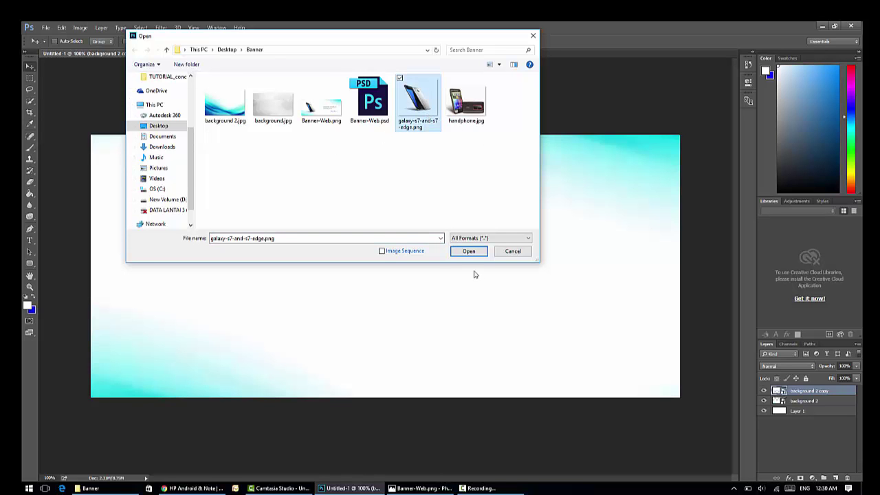
pyautogui.click(468, 251)
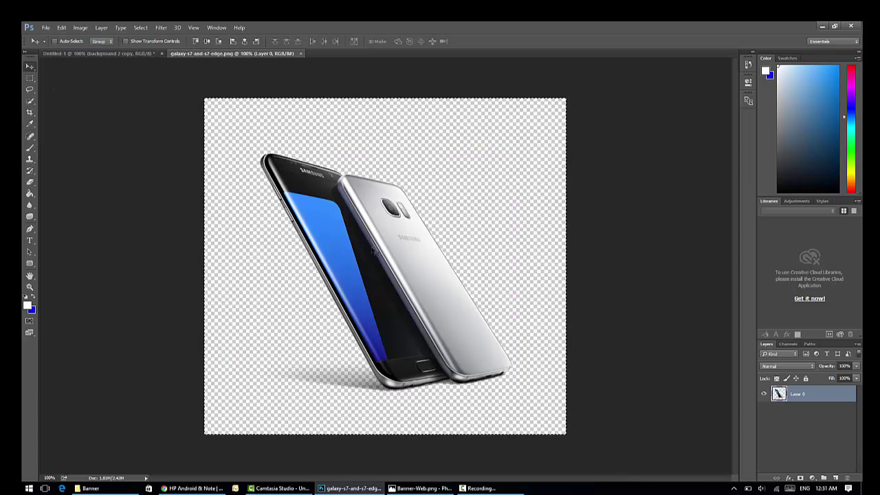
# Step: Drag the Galaxy phone image into the banner as Layer 2 and position it on the left
pyautogui.click(96, 53)
pyautogui.press('ctrl')
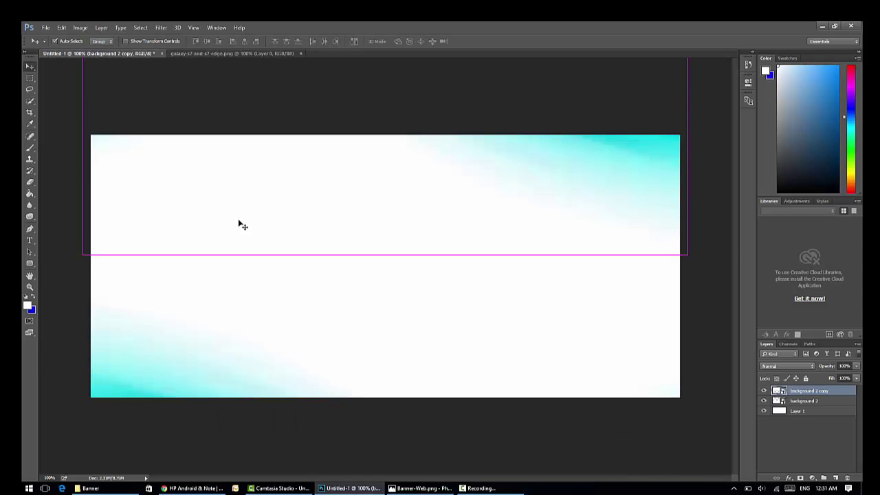
pyautogui.moveTo(243, 225); pyautogui.dragTo(243, 225)
pyautogui.moveTo(399, 277); pyautogui.dragTo(268, 277)
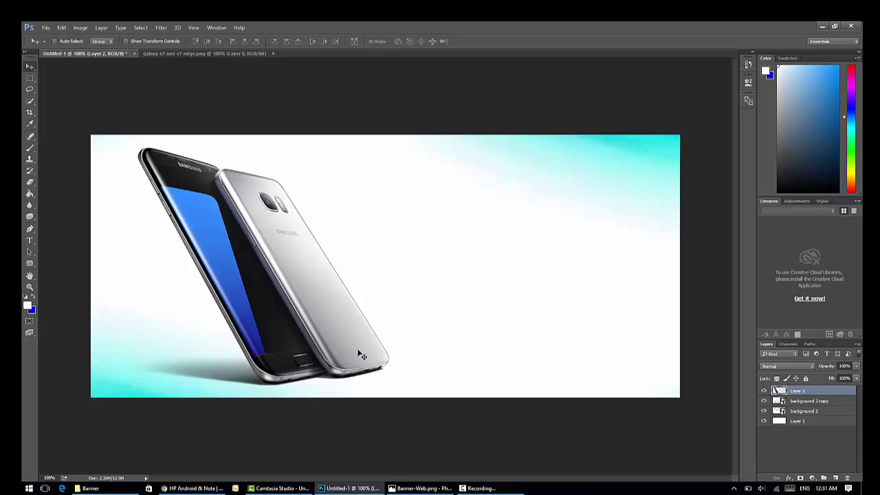
pyautogui.moveTo(361, 355)
pyautogui.mouseDown()
pyautogui.moveTo(327, 335)
pyautogui.moveTo(359, 356)
pyautogui.mouseUp()
pyautogui.press('ctrl')
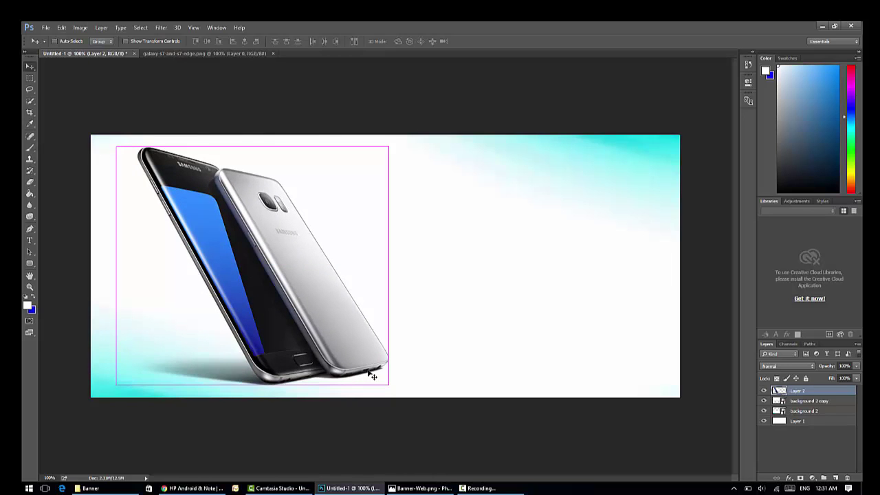
pyautogui.press('ctrl')
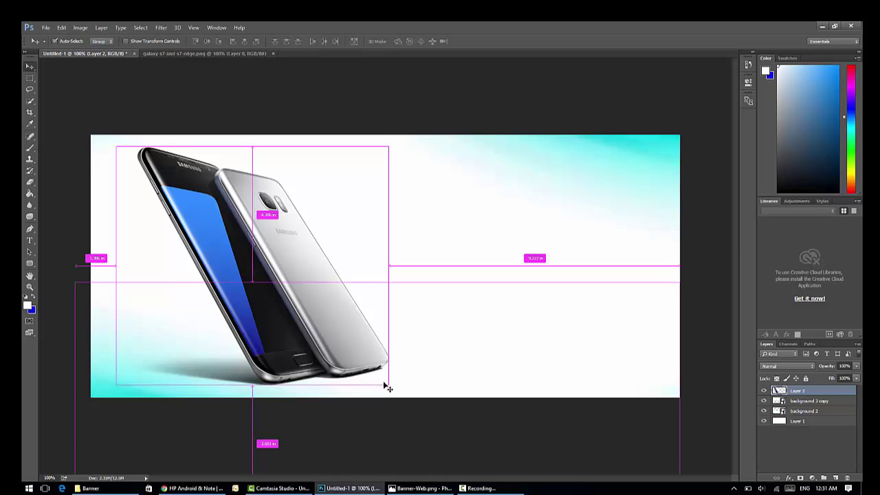
# Step: Nudge the gradient background slightly left and up, then reselect the phone layer
pyautogui.moveTo(390, 390); pyautogui.dragTo(351, 365)
pyautogui.press('ctrl')
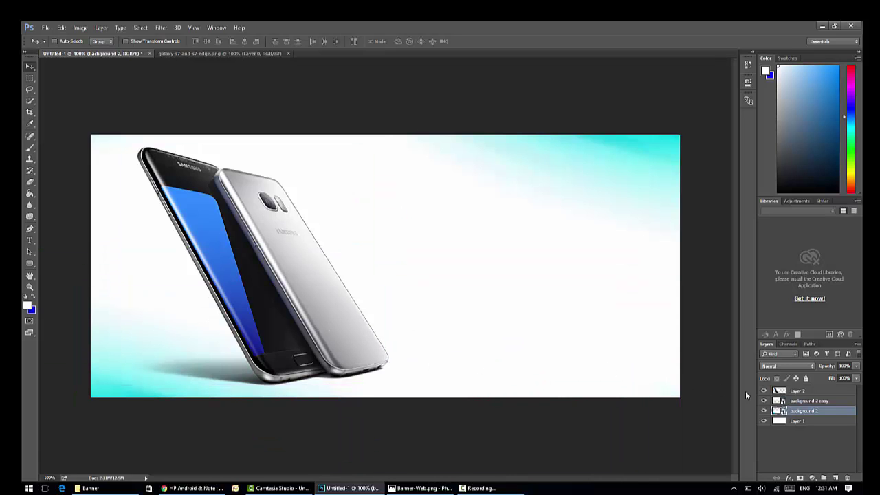
pyautogui.click(798, 391)
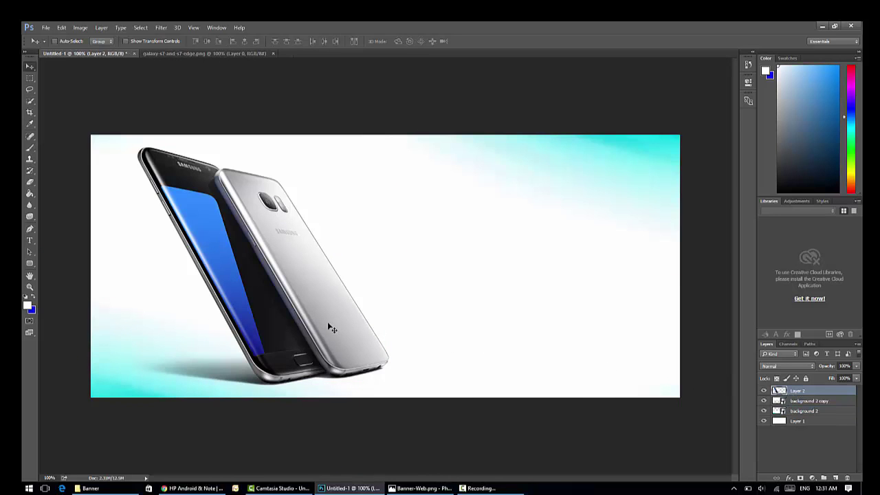
# Step: Open the phone layer's Layer Style and Image Size dialogs and close both without changes
pyautogui.doubleClick(806, 391)
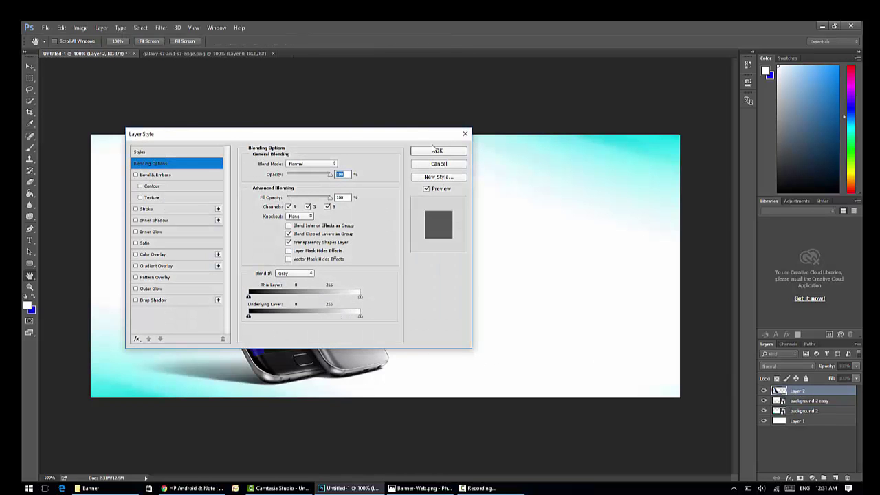
pyautogui.click(465, 133)
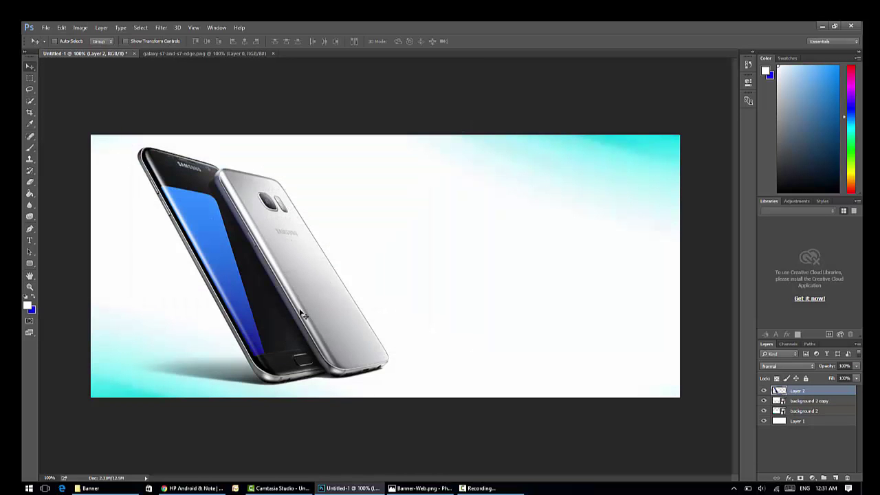
pyautogui.press('ctrl')
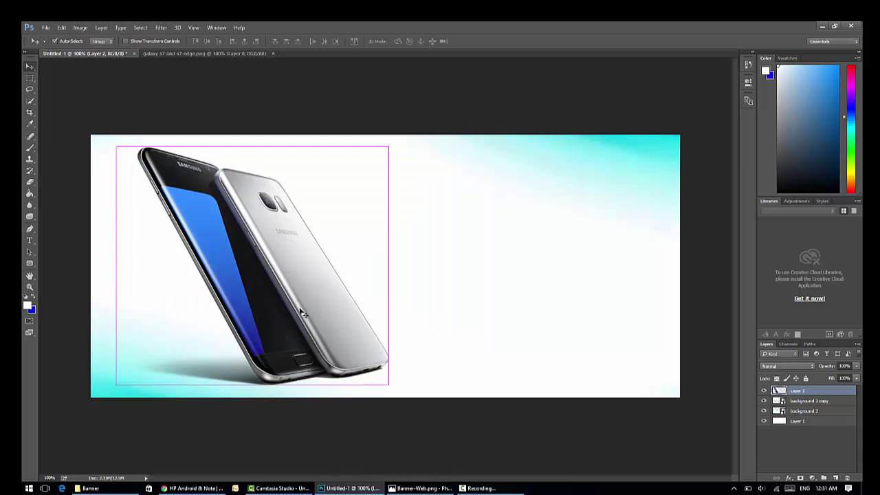
pyautogui.hotkey('ctrl', 'alt', 'i')
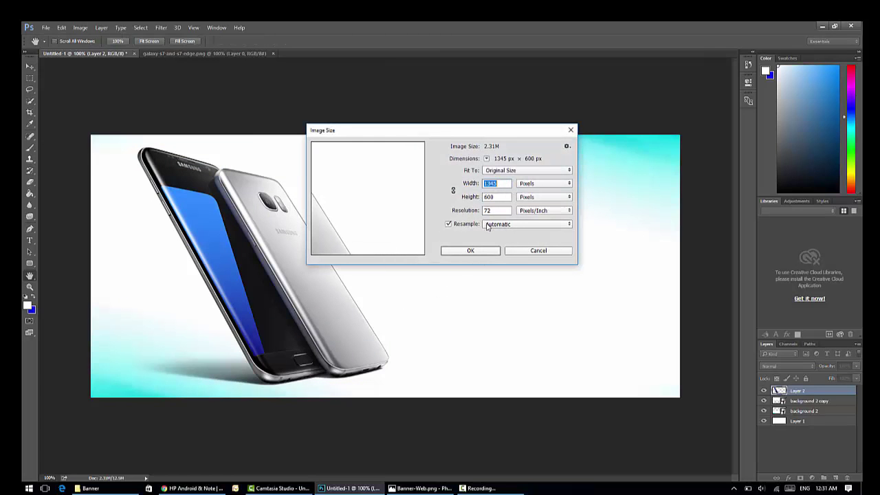
pyautogui.click(527, 251)
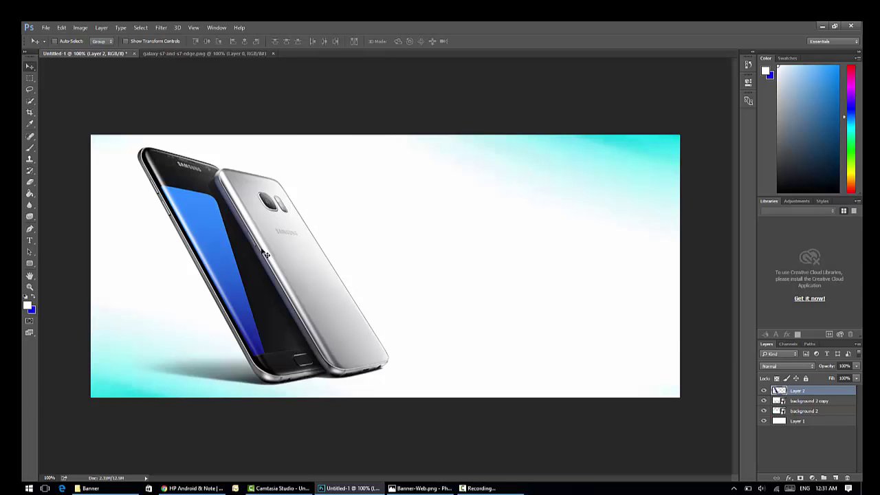
# Step: Move Layer 2 slightly right, hide it, and return to the galaxy-s7-and-s7-edge.png document
pyautogui.moveTo(264, 254); pyautogui.dragTo(345, 254)
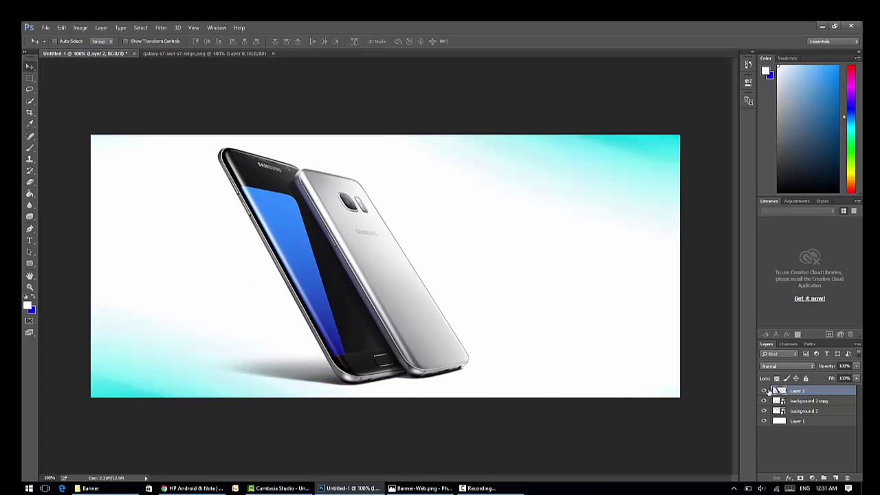
pyautogui.click(762, 390)
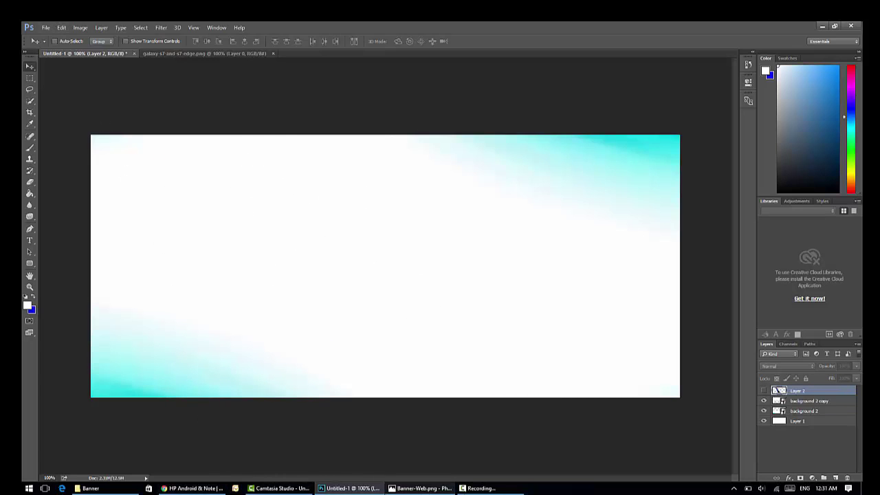
pyautogui.click(216, 54)
# Step: Resize the phone image proportionally to 700 px wide (700 × 651 px)
pyautogui.moveTo(369, 253)
pyautogui.mouseDown()
pyautogui.moveTo(354, 227)
pyautogui.moveTo(367, 227)
pyautogui.moveTo(375, 276)
pyautogui.moveTo(379, 266)
pyautogui.mouseUp()
pyautogui.rightClick(303, 188)
pyautogui.click(54, 41)
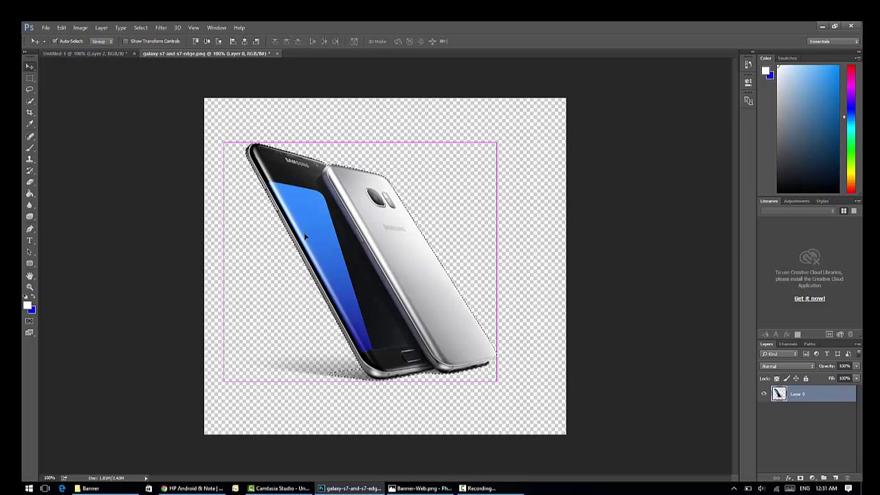
pyautogui.hotkey('ctrl', 'alt', 'i')
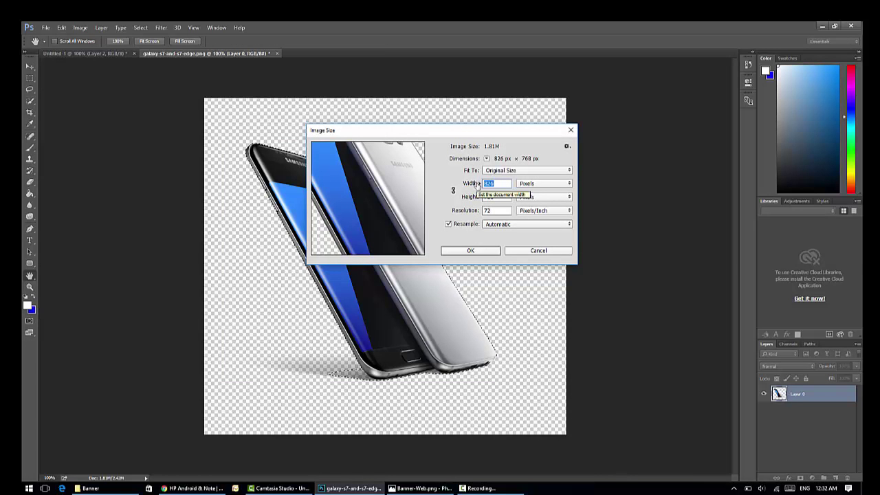
pyautogui.click(453, 190)
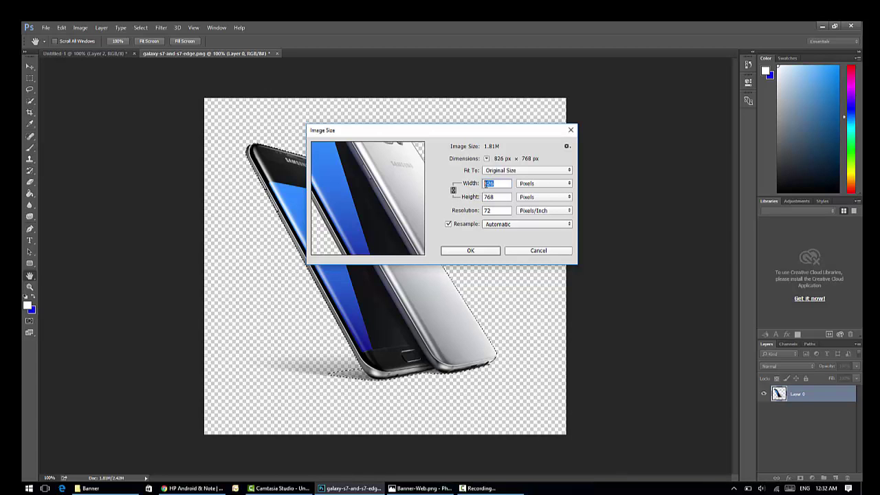
pyautogui.write('700')
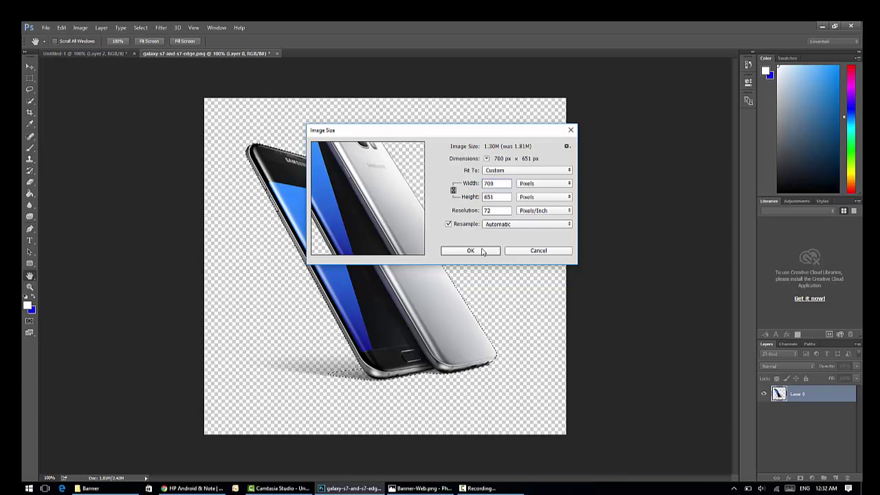
pyautogui.click(479, 251)
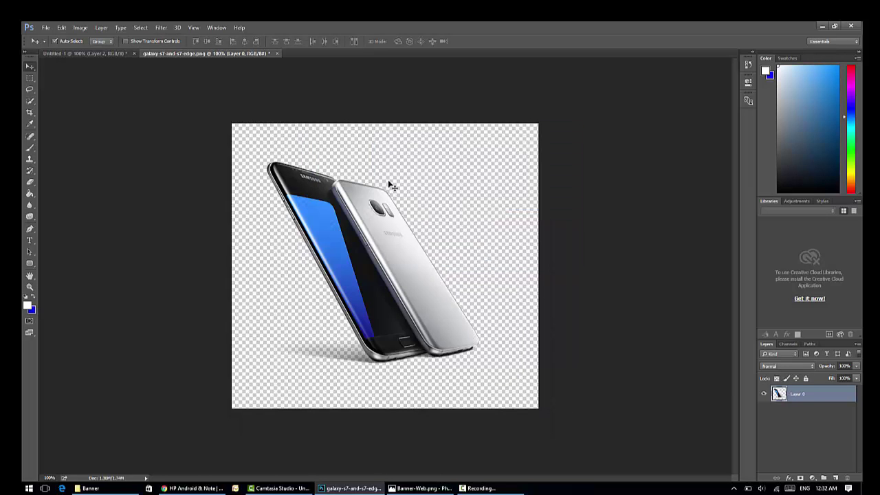
# Step: Paste the resized phone into the banner as Layer 3, position it, then hide it
pyautogui.click(84, 53)
pyautogui.hotkey('ctrl', 'v')
pyautogui.moveTo(295, 208); pyautogui.dragTo(351, 235)
pyautogui.moveTo(372, 265); pyautogui.dragTo(281, 253)
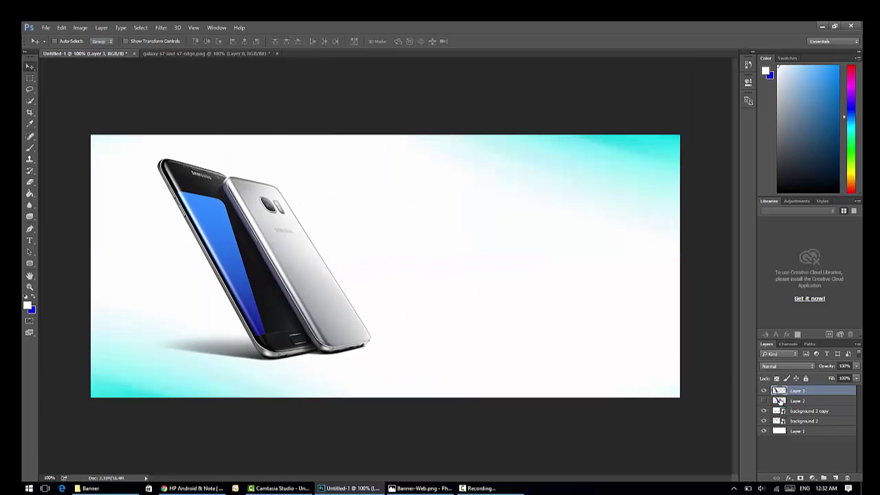
pyautogui.click(763, 391)
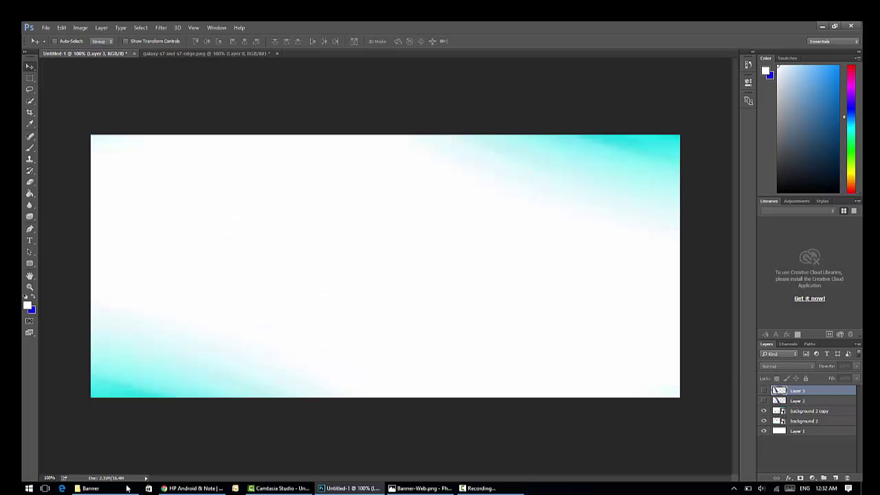
# Step: Drag galaxy-s7-and-s7-edge.png from the Banner folder into the banner, scale it down, and place it lower left
pyautogui.click(126, 488)
pyautogui.click(396, 141)
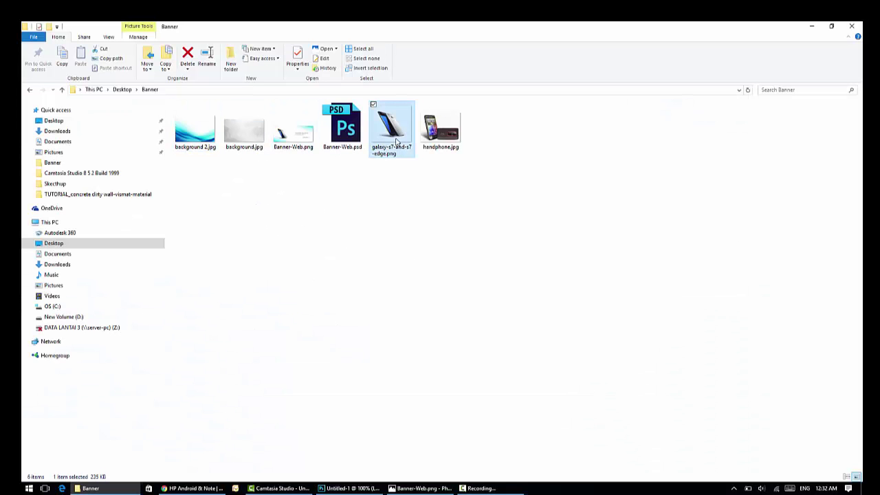
pyautogui.moveTo(390, 133); pyautogui.dragTo(324, 317)
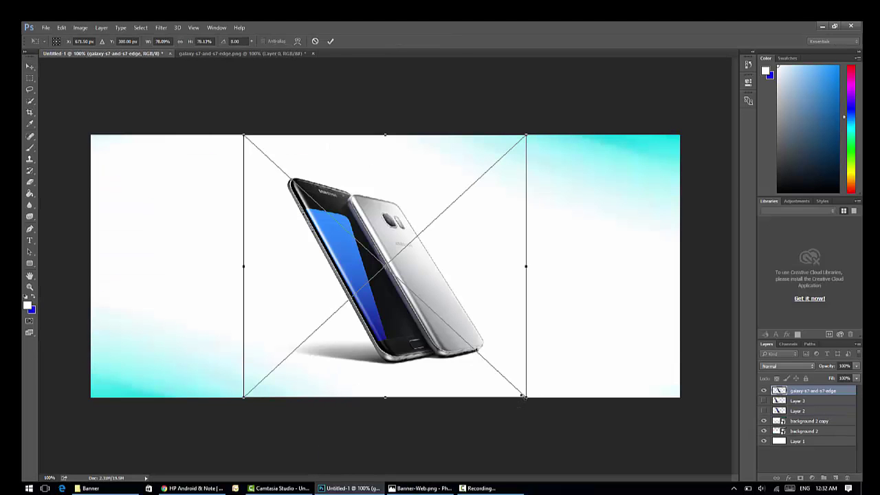
pyautogui.moveTo(524, 396); pyautogui.dragTo(413, 310)
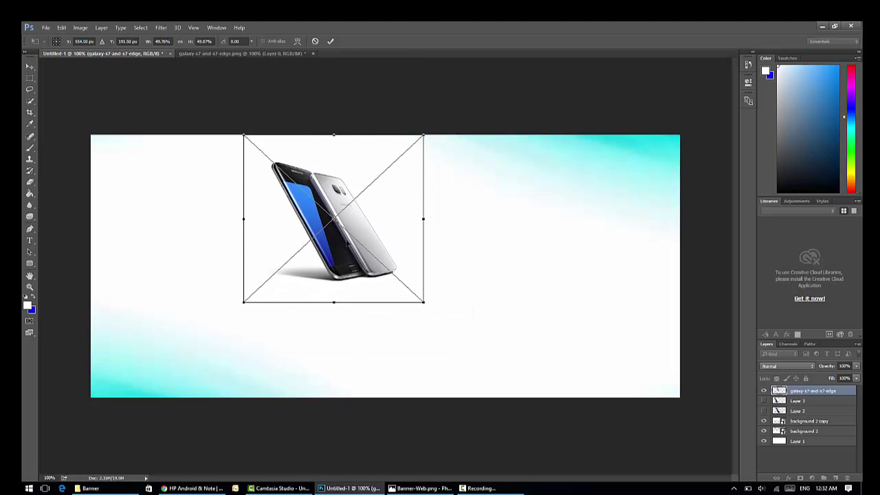
pyautogui.click(30, 66)
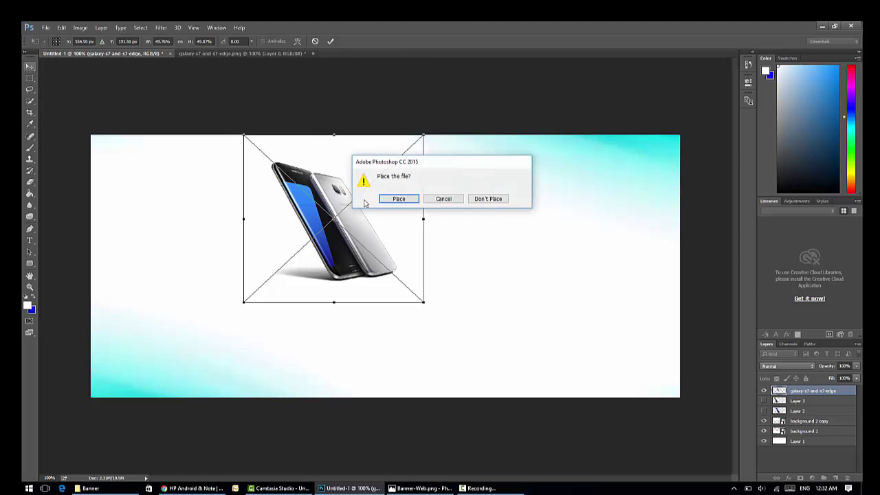
pyautogui.click(404, 200)
pyautogui.moveTo(352, 231); pyautogui.dragTo(251, 262)
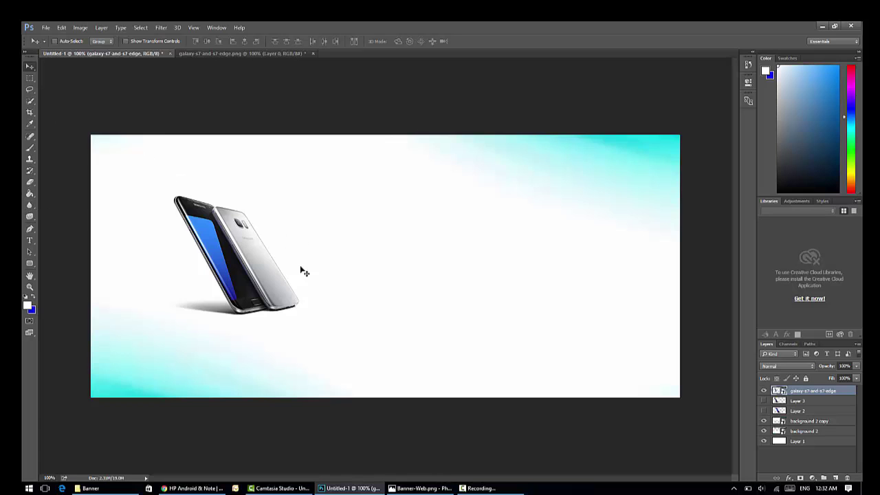
# Step: Free-transform the placed phones slightly larger, commit, and nudge them left and up
pyautogui.press('ctrl')
pyautogui.hotkey('ctrl', 't')
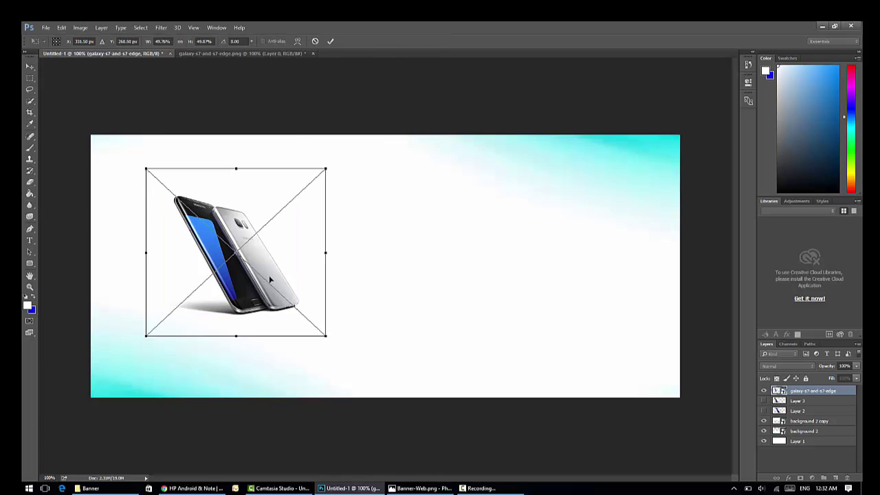
pyautogui.moveTo(327, 337); pyautogui.dragTo(340, 350)
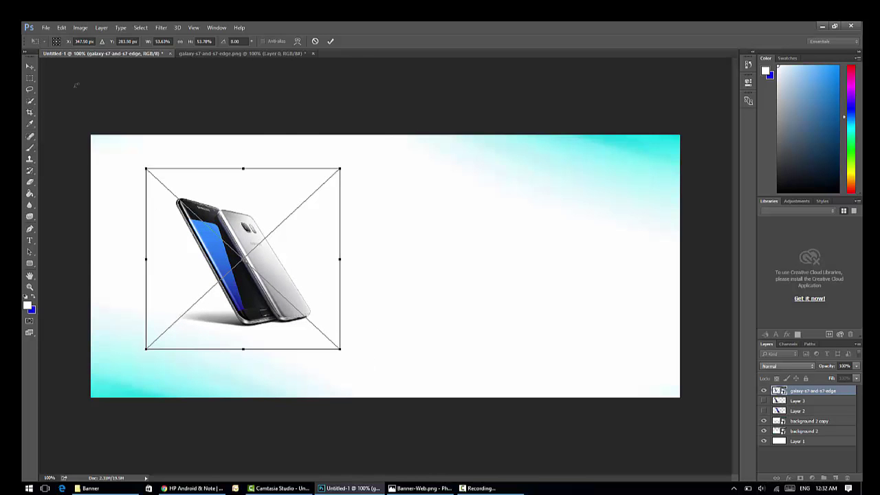
pyautogui.click(30, 67)
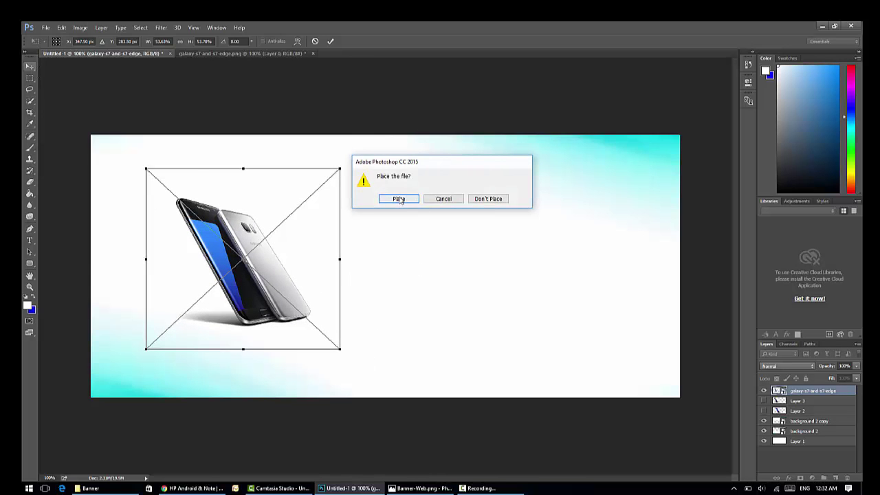
pyautogui.click(399, 198)
pyautogui.moveTo(251, 284); pyautogui.dragTo(237, 279)
# Step: Select the hidden Layer 3 and Layer 2 and delete them, confirming with Yes
pyautogui.click(780, 403)
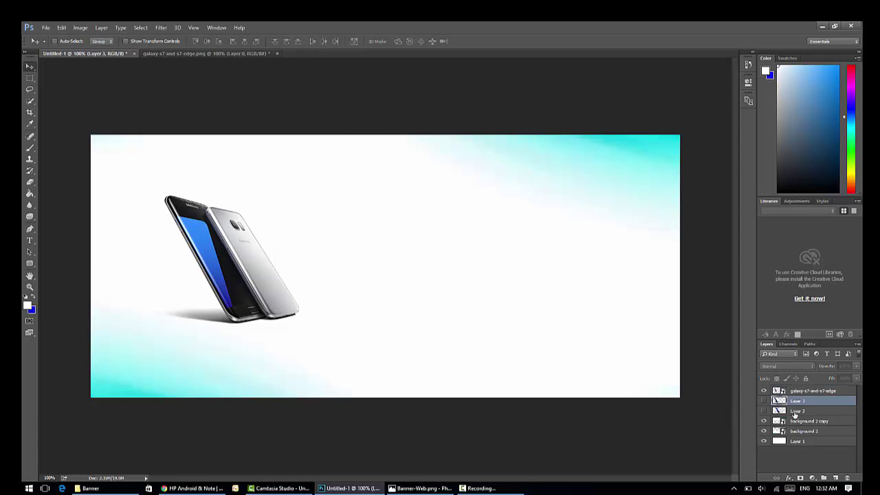
pyautogui.keyDown('shift'); pyautogui.click(797, 411); pyautogui.keyUp('shift')
pyautogui.rightClick(796, 410)
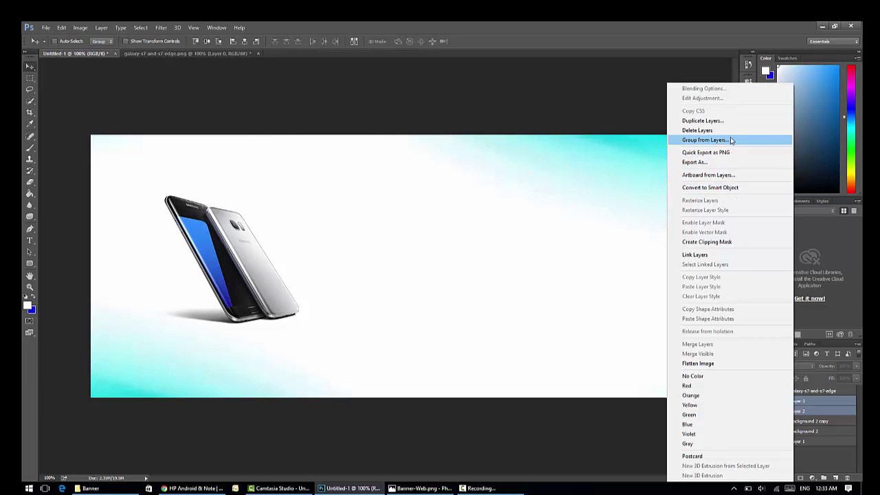
pyautogui.click(697, 129)
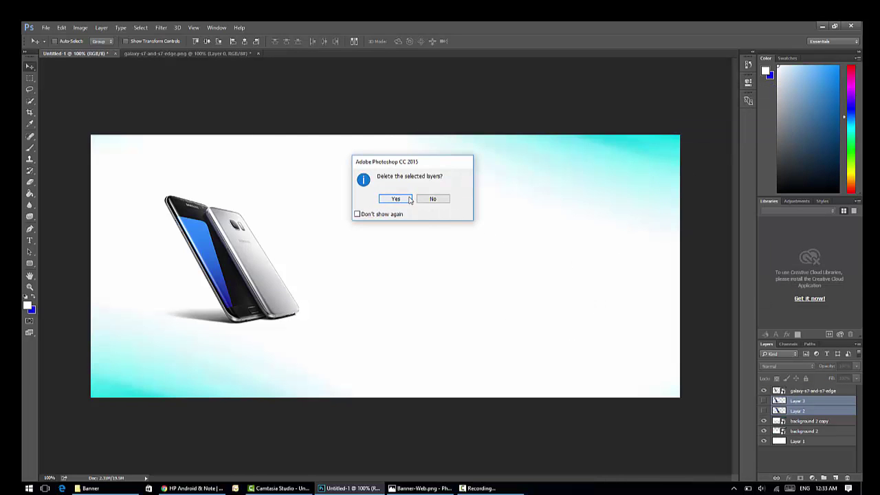
pyautogui.click(406, 199)
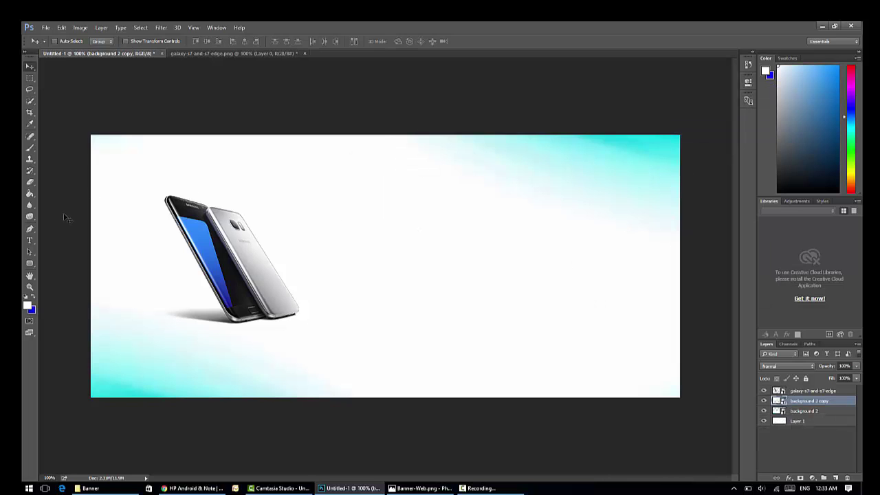
pyautogui.click(28, 241)
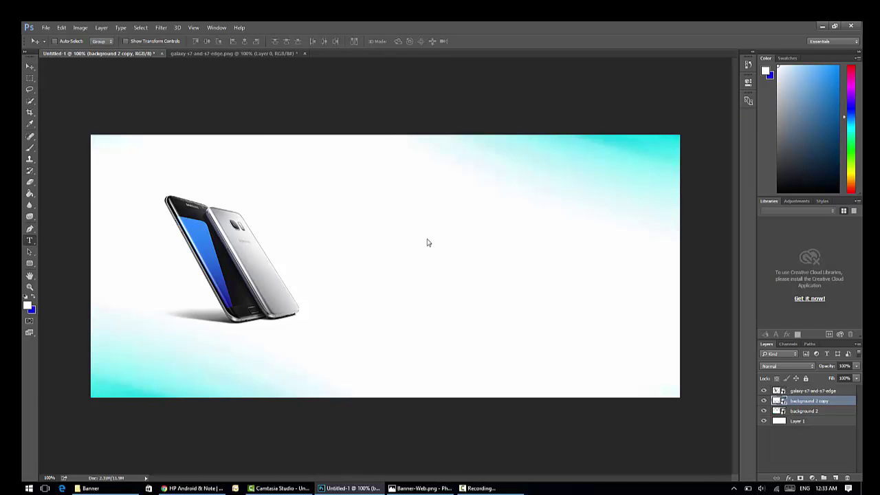
# Step: Type the black (000000) headline SAMSUNG GALAXY S7 DAN S7 EDGE to the right of the phones
pyautogui.click(389, 227)
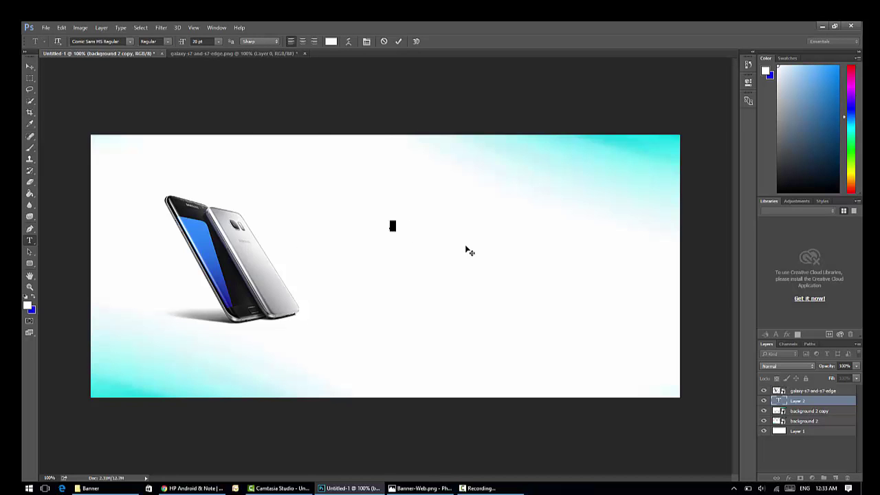
pyautogui.click(27, 304)
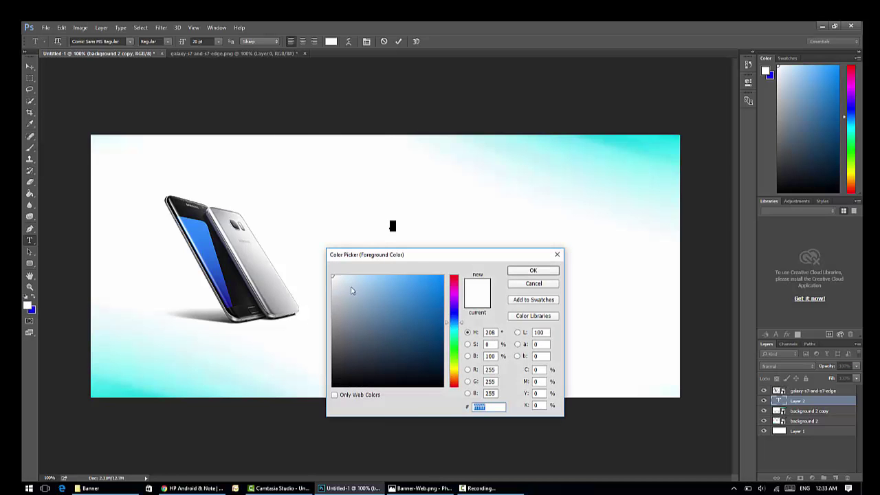
pyautogui.moveTo(339, 277); pyautogui.dragTo(331, 390)
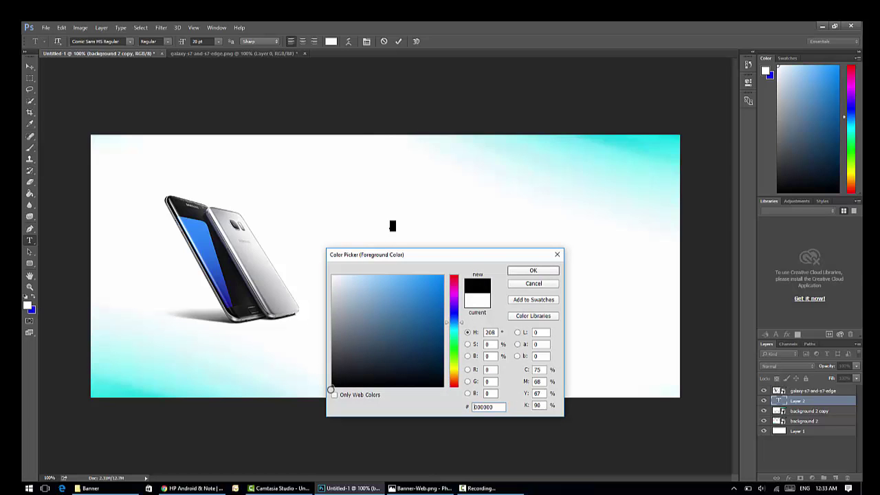
pyautogui.click(527, 272)
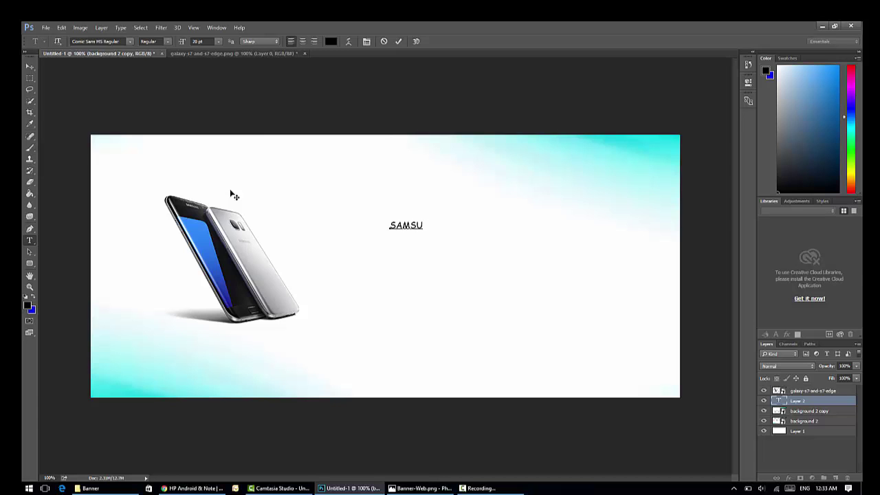
pyautogui.write('NG')
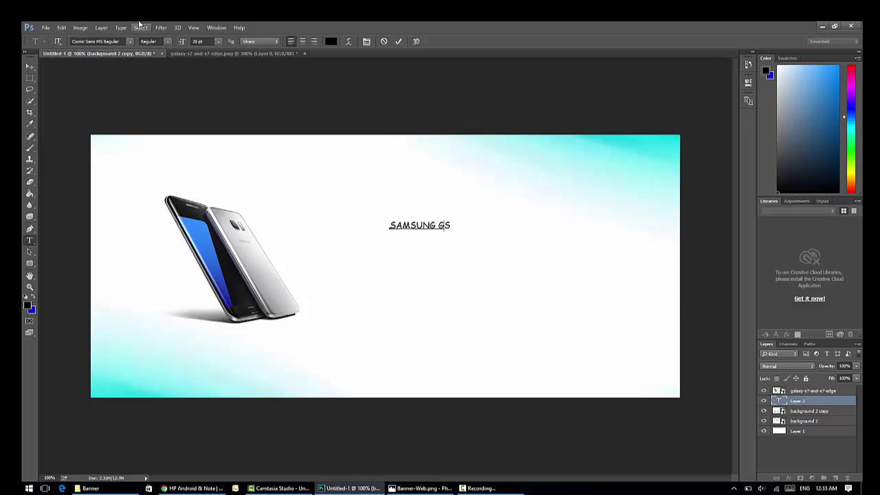
pyautogui.write(' GALAXY S7 DANA')
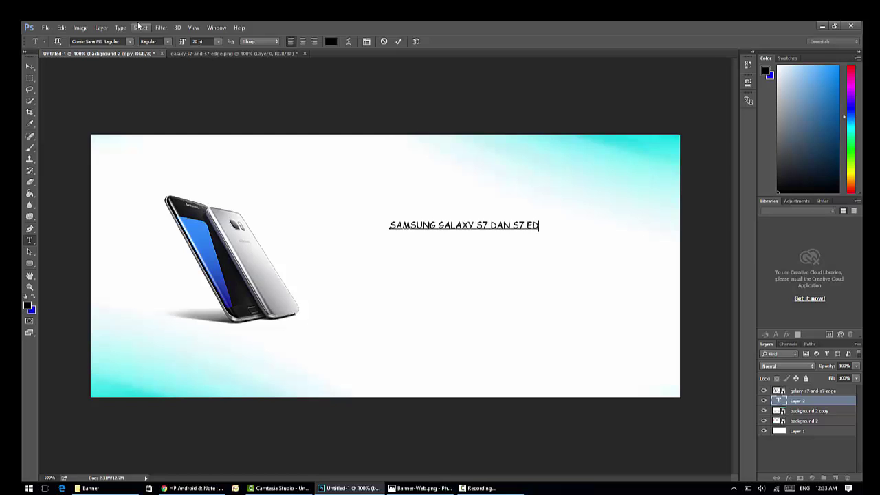
pyautogui.write('GE')
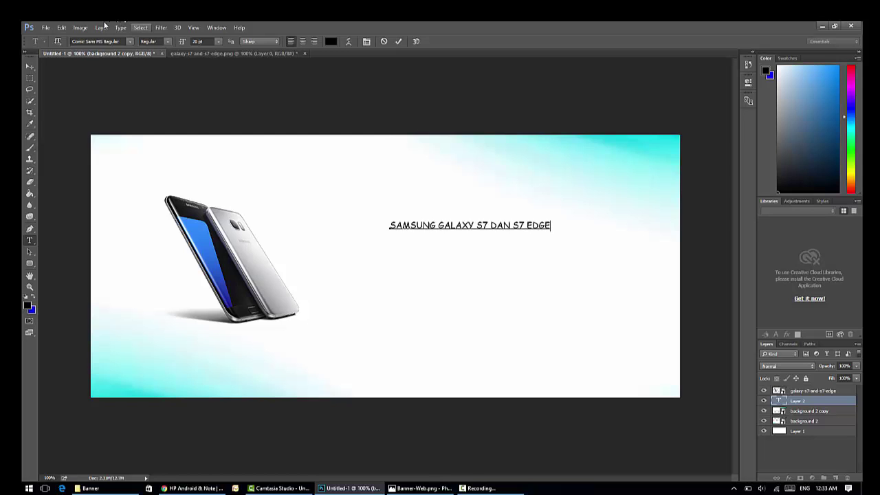
# Step: Move the headline slightly, then set all of it to Castellar Regular at 30 pt
pyautogui.click(29, 67)
pyautogui.moveTo(473, 238); pyautogui.dragTo(485, 235)
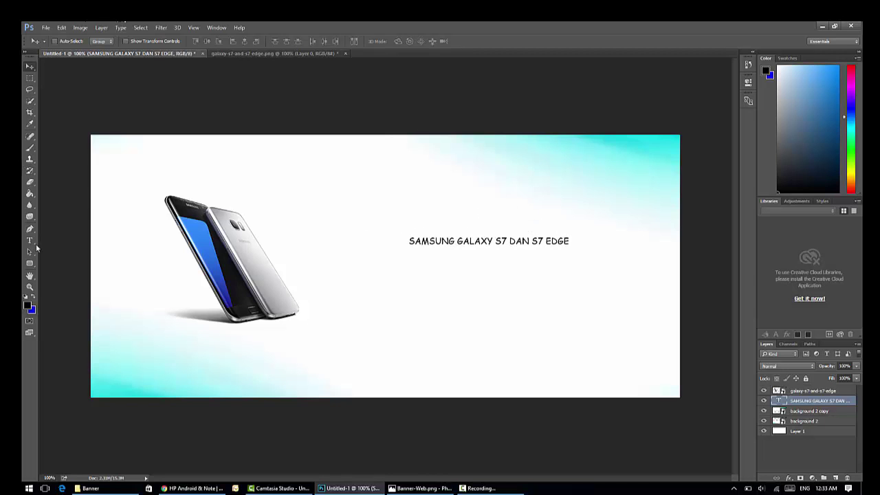
pyautogui.click(30, 240)
pyautogui.click(464, 240)
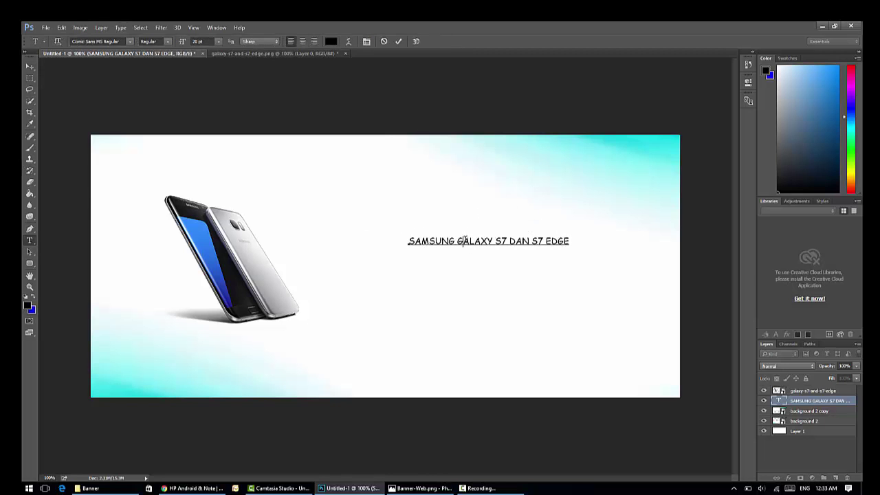
pyautogui.hotkey('ctrl', 'a')
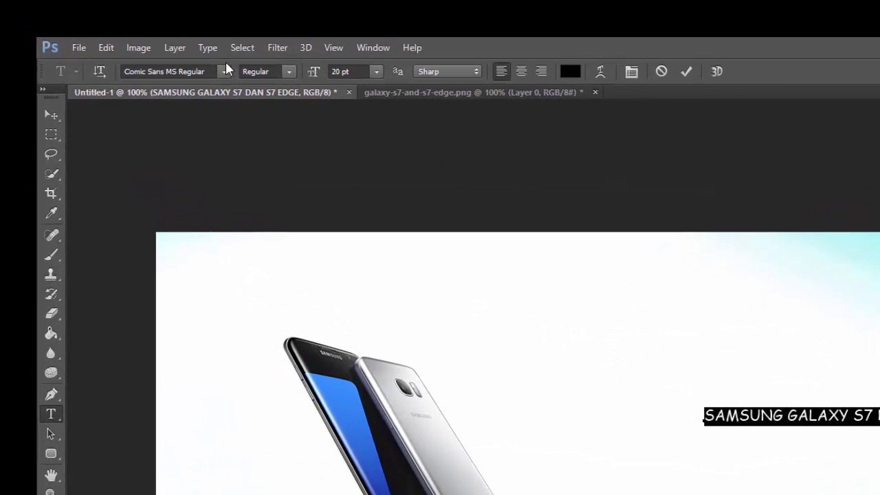
pyautogui.click(222, 71)
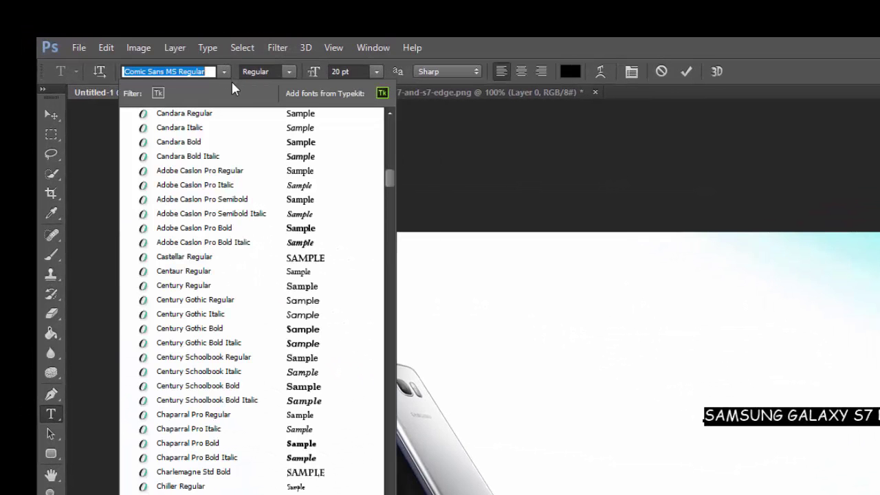
pyautogui.click(271, 261)
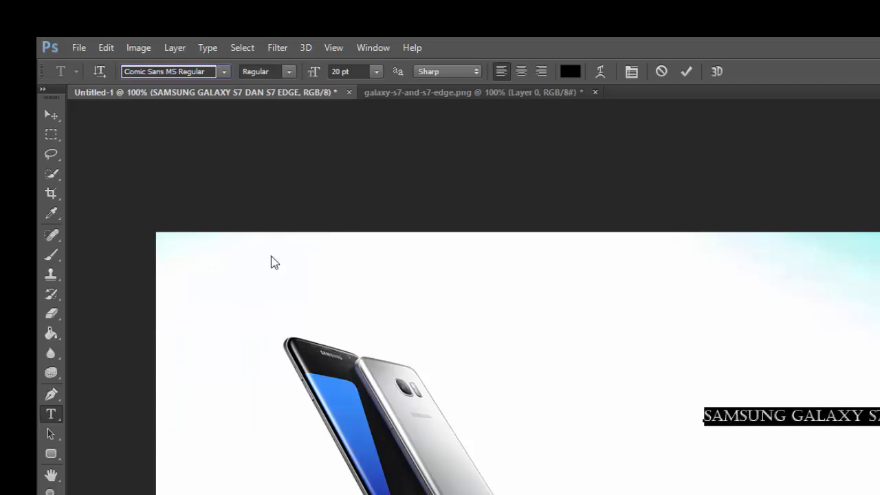
pyautogui.click(375, 72)
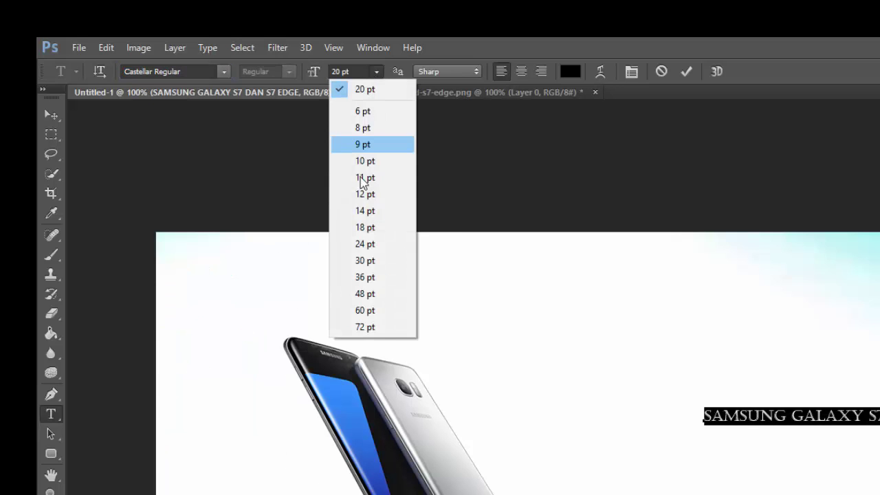
pyautogui.click(358, 261)
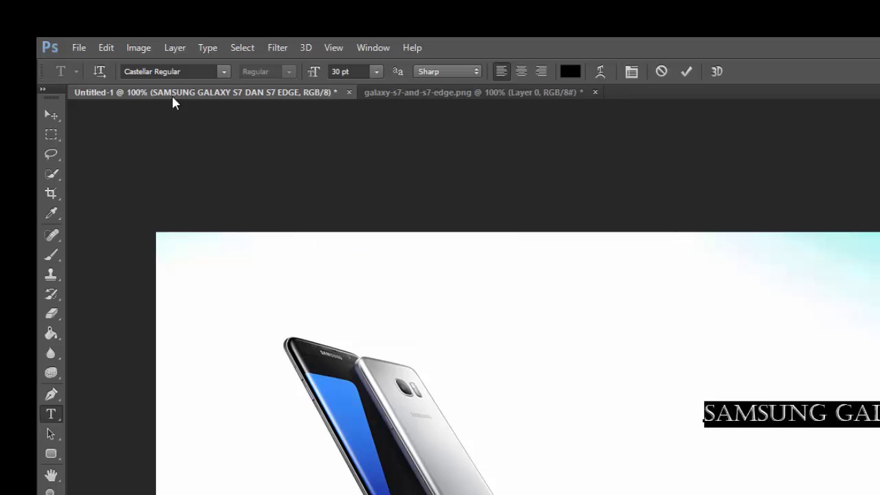
# Step: Shift the restyled Castellar headline left so it sits beside the phones
pyautogui.click(49, 108)
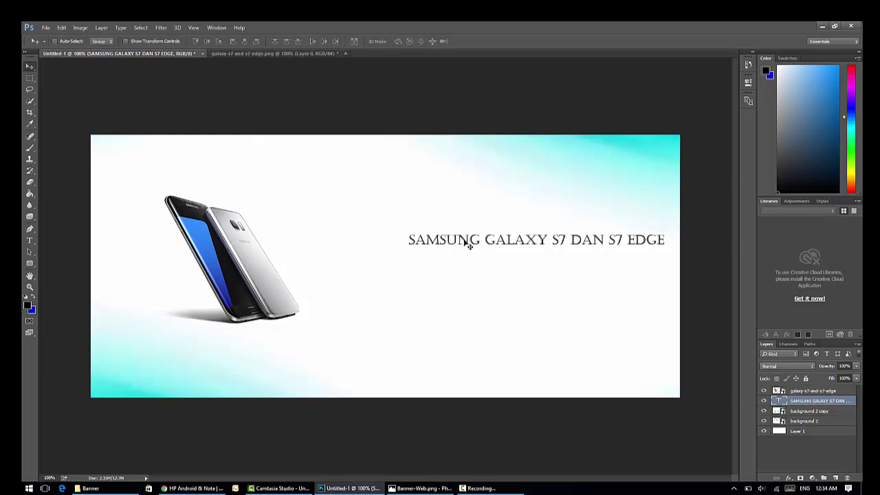
pyautogui.moveTo(755, 391); pyautogui.dragTo(703, 405)
pyautogui.moveTo(432, 248)
pyautogui.mouseDown()
pyautogui.moveTo(427, 299)
pyautogui.moveTo(422, 249)
pyautogui.mouseUp()
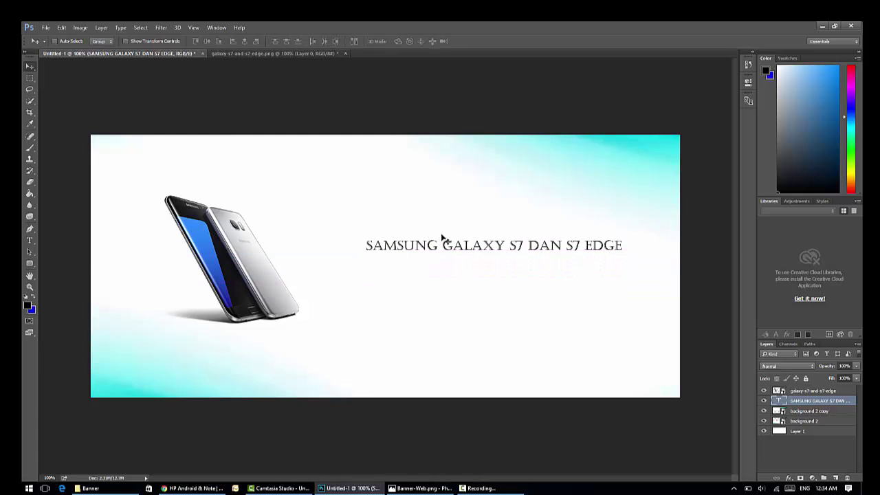
pyautogui.click(32, 240)
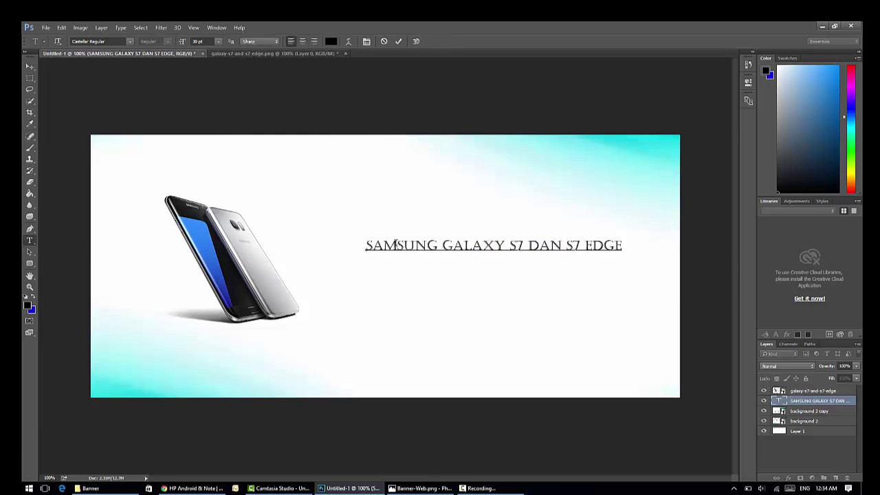
# Step: Change the whole headline font to Charlemagne Std Bold
pyautogui.click(395, 245)
pyautogui.hotkey('ctrl', 'a')
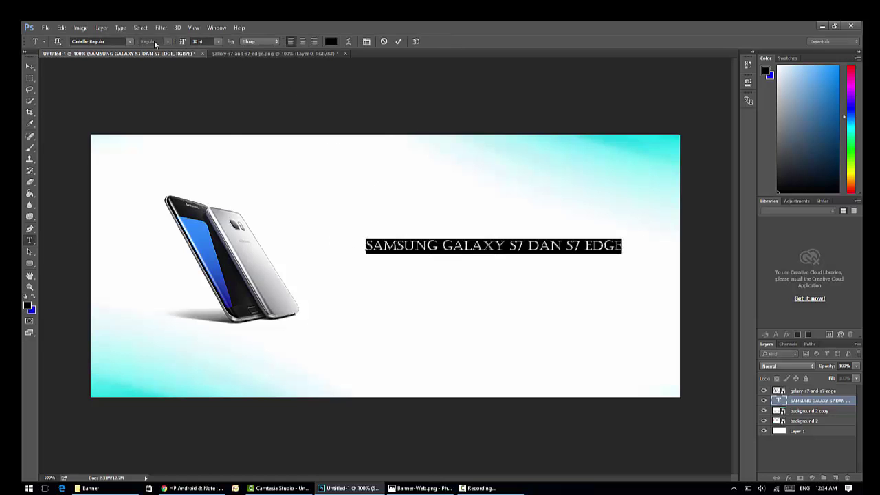
pyautogui.click(130, 42)
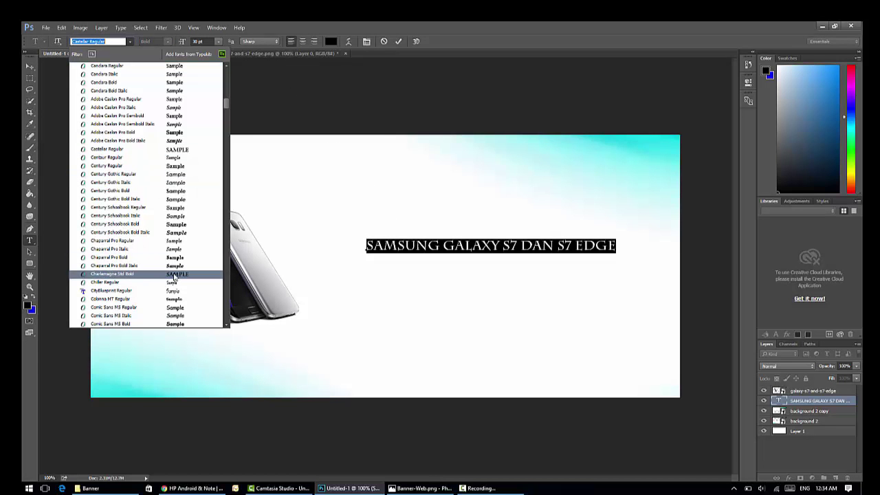
pyautogui.click(174, 275)
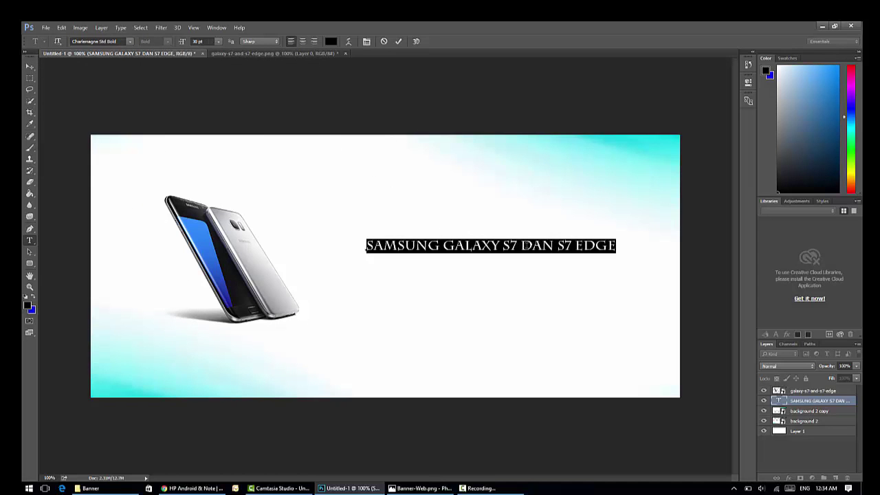
# Step: Break the headline into centred lines SAMSUNG GALAXY S7 / DAN / S7 EDGE and move it right
pyautogui.click(521, 246)
pyautogui.press('Return')
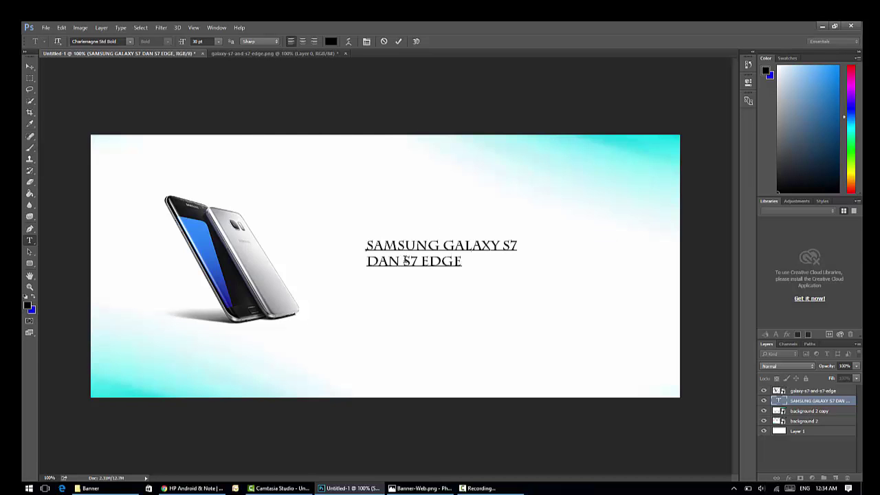
pyautogui.click(405, 261)
pyautogui.press('Return')
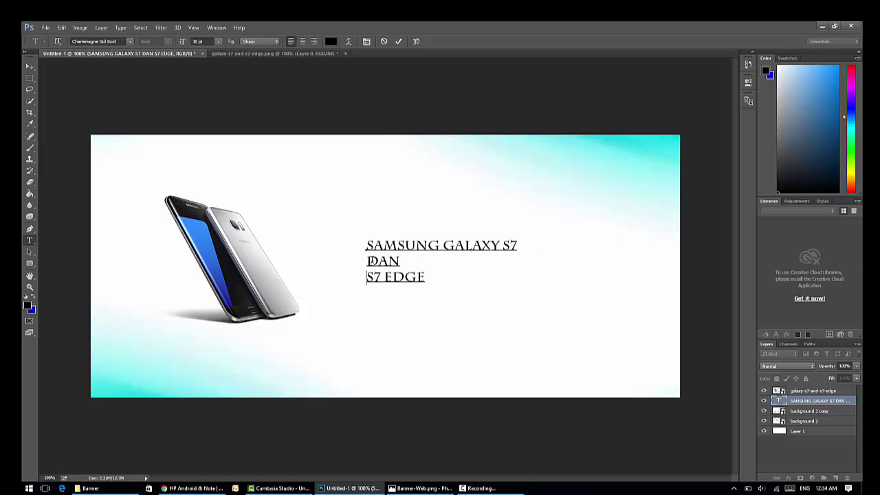
pyautogui.press('Up')
pyautogui.hotkey('shift', 'Right')
pyautogui.moveTo(433, 276); pyautogui.dragTo(267, 185)
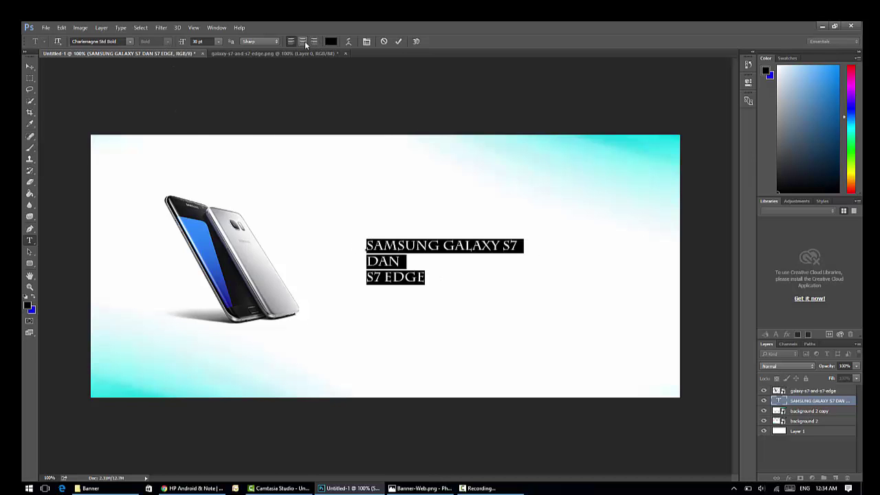
pyautogui.click(304, 41)
pyautogui.click(30, 67)
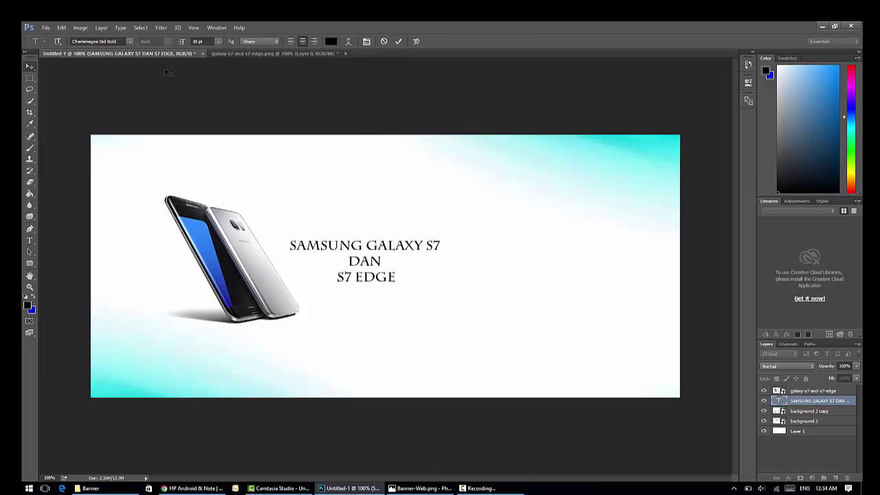
pyautogui.moveTo(360, 256); pyautogui.dragTo(469, 229)
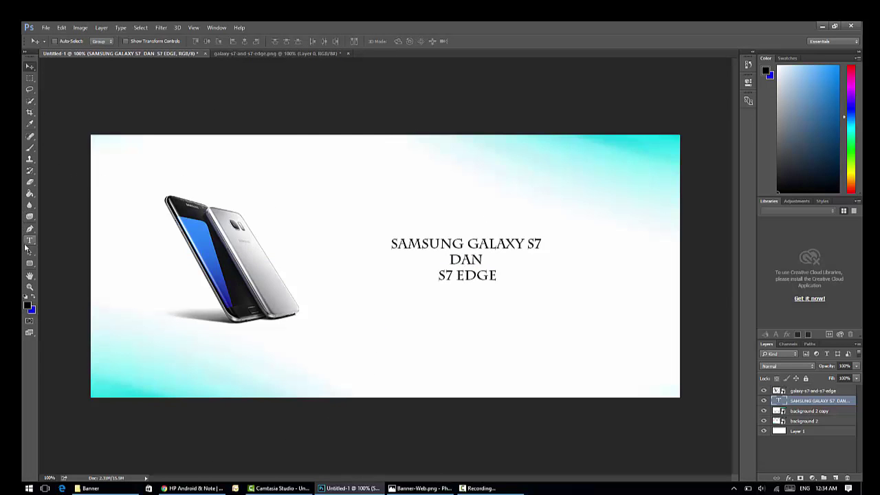
# Step: Delete the DAN and S7 EDGE lines, then compare with the Samsung web page
pyautogui.click(30, 240)
pyautogui.click(500, 275)
pyautogui.moveTo(501, 275); pyautogui.dragTo(455, 259)
pyautogui.press('BackSpace')
pyautogui.press('BackSpace')
pyautogui.press('BackSpace')
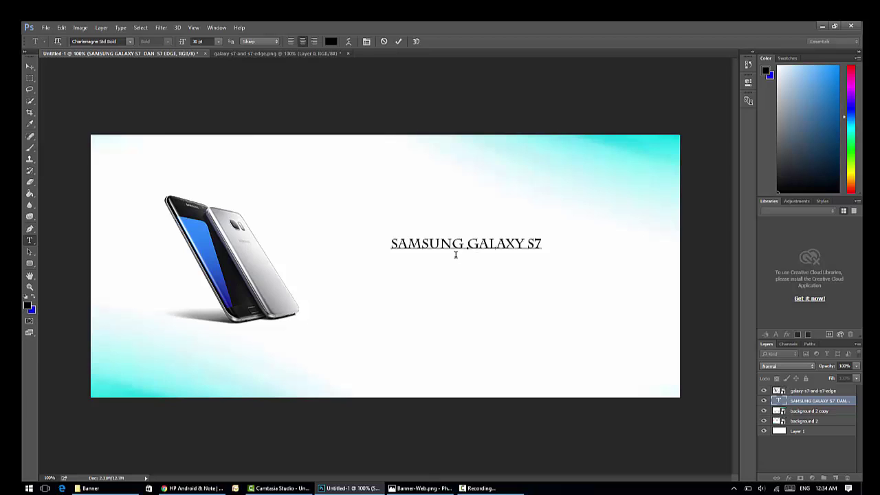
pyautogui.click(32, 68)
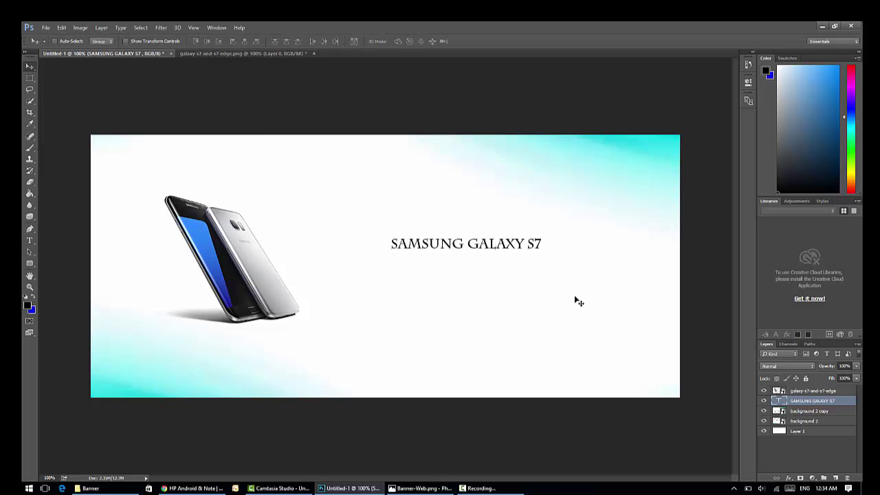
pyautogui.click(192, 488)
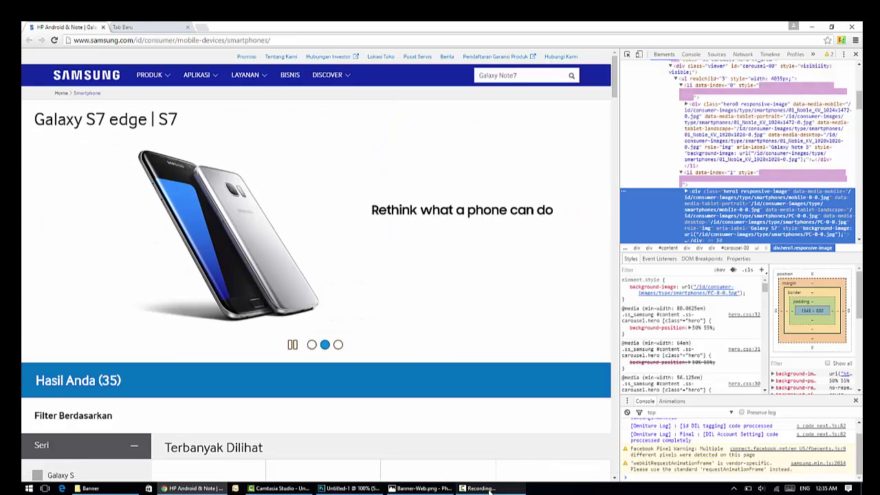
pyautogui.click(347, 488)
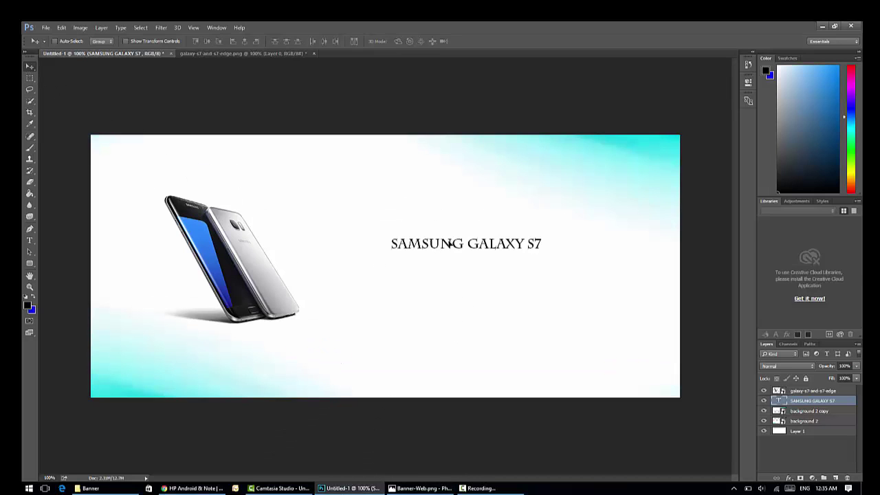
# Step: Enlarge the SAMSUNG GALAXY S7 headline to 48 pt and reposition it beside the phone
pyautogui.moveTo(450, 244); pyautogui.dragTo(496, 238)
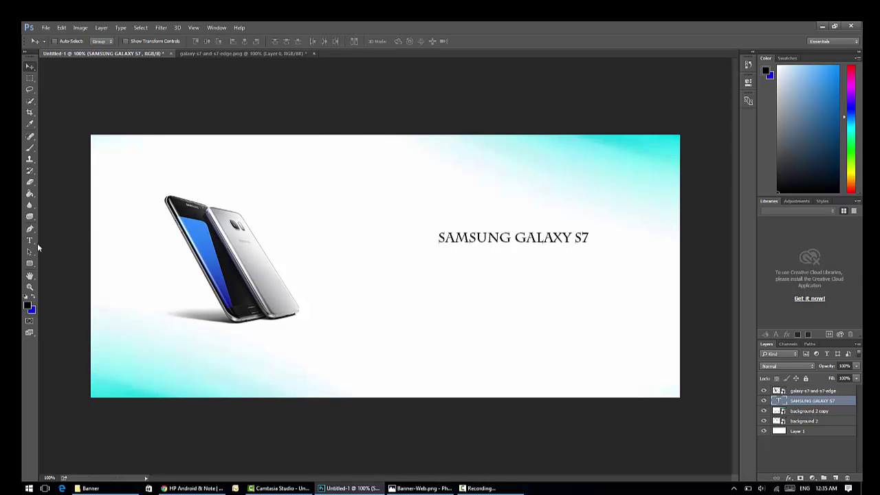
pyautogui.click(30, 240)
pyautogui.click(512, 239)
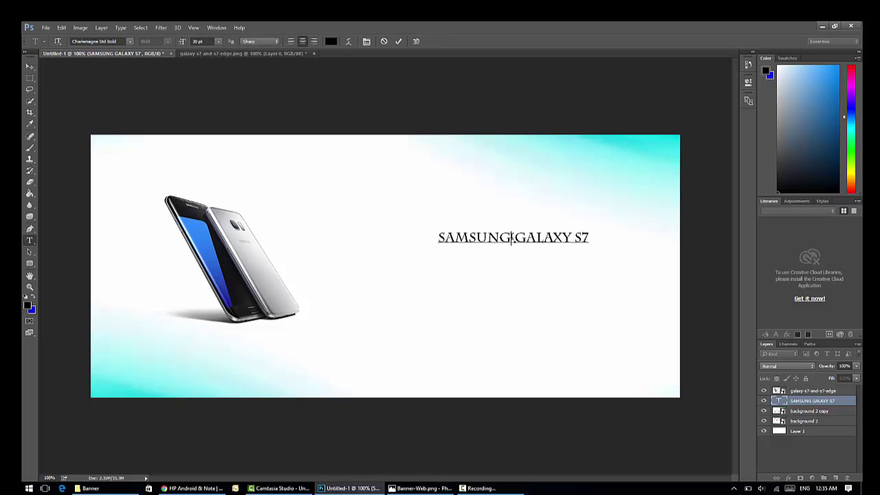
pyautogui.hotkey('ctrl', 'a')
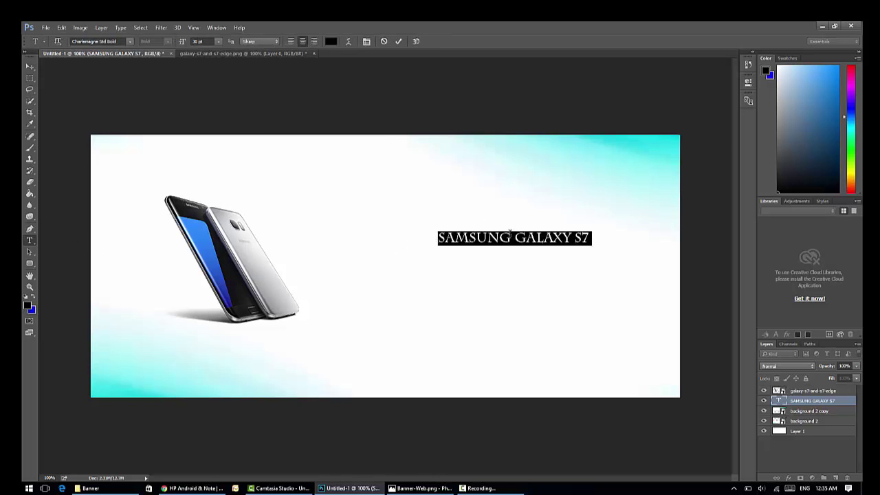
pyautogui.click(220, 41)
pyautogui.click(215, 173)
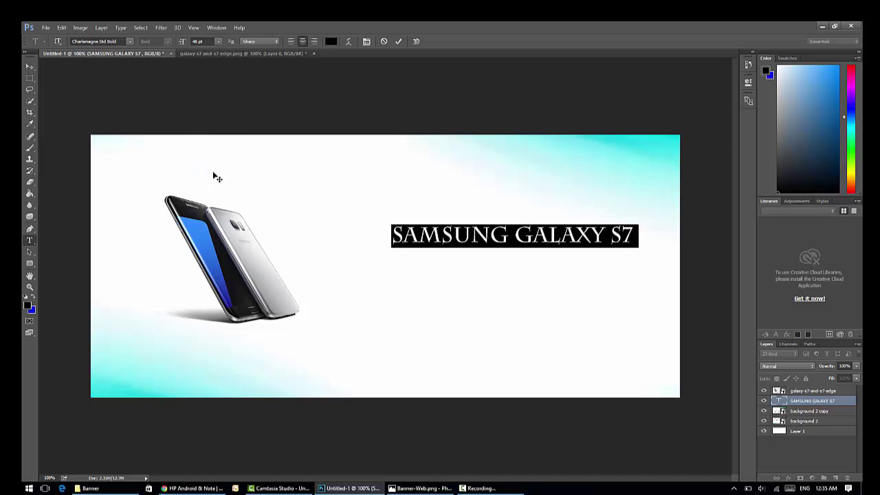
pyautogui.click(29, 67)
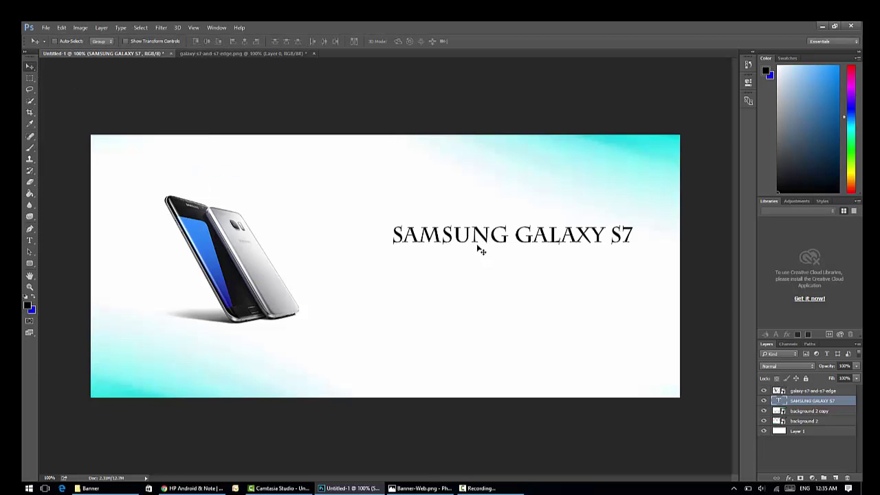
pyautogui.moveTo(450, 247); pyautogui.dragTo(428, 257)
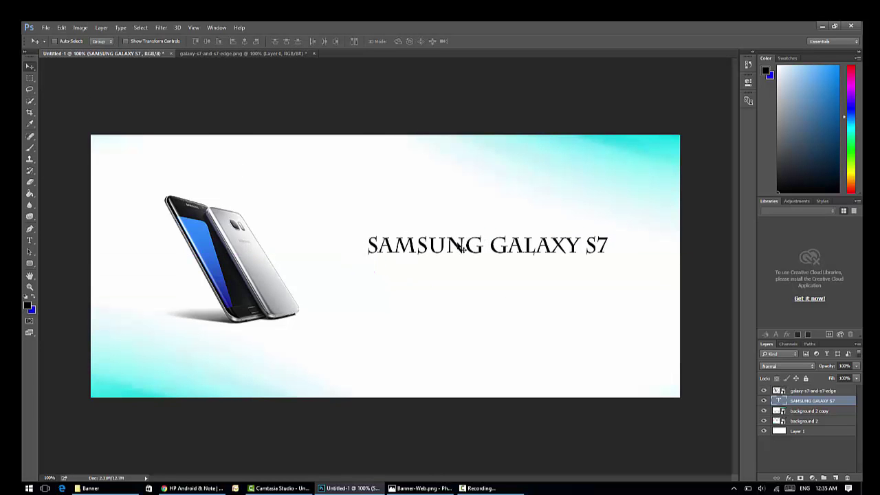
# Step: Add the subtitle HIGH PERFORMANCE IN YOUR HAND as new text below the headline
pyautogui.click(29, 240)
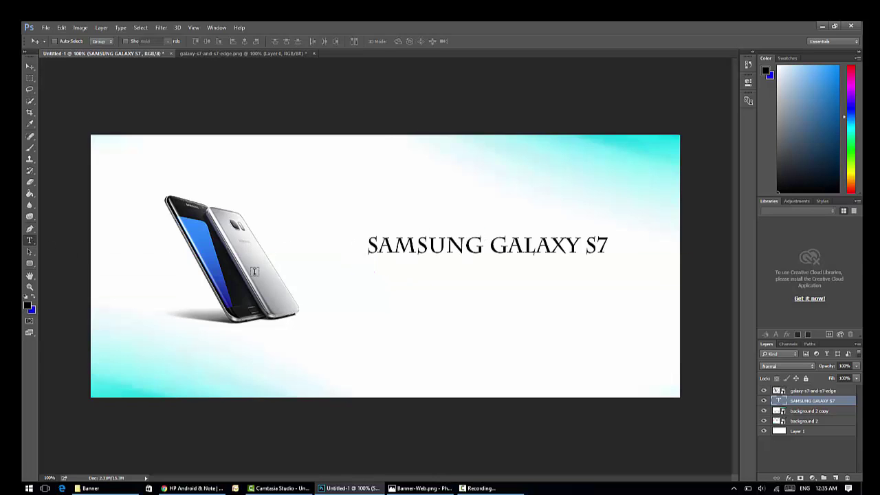
pyautogui.click(377, 268)
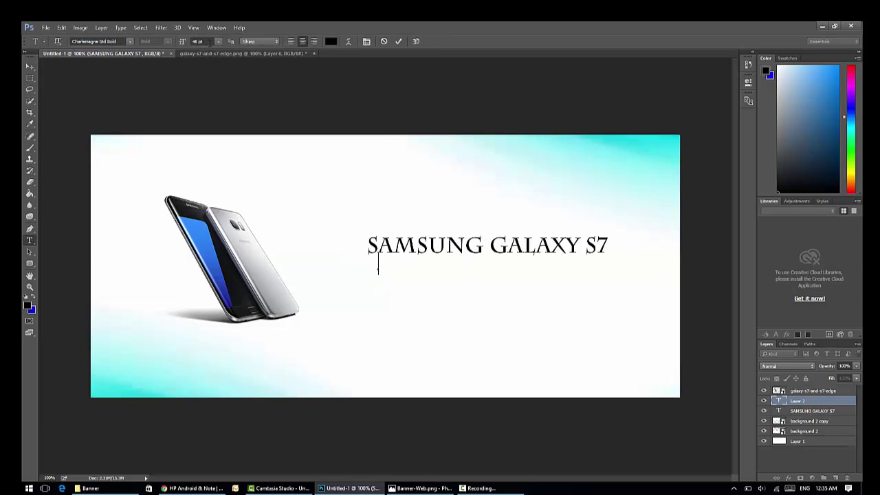
pyautogui.click(218, 43)
pyautogui.click(211, 116)
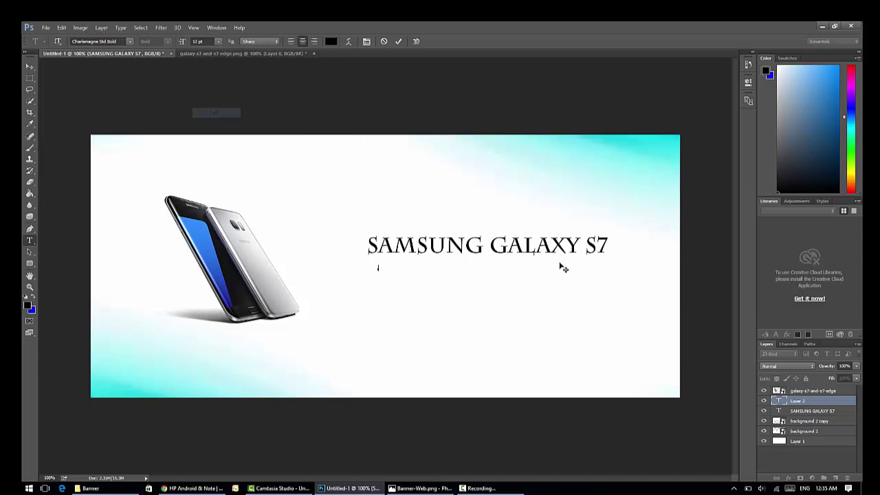
pyautogui.click(220, 40)
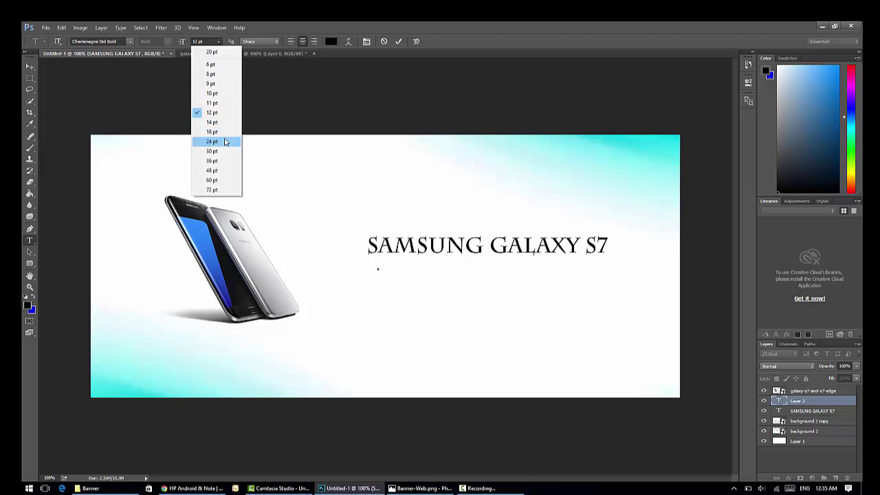
pyautogui.click(226, 142)
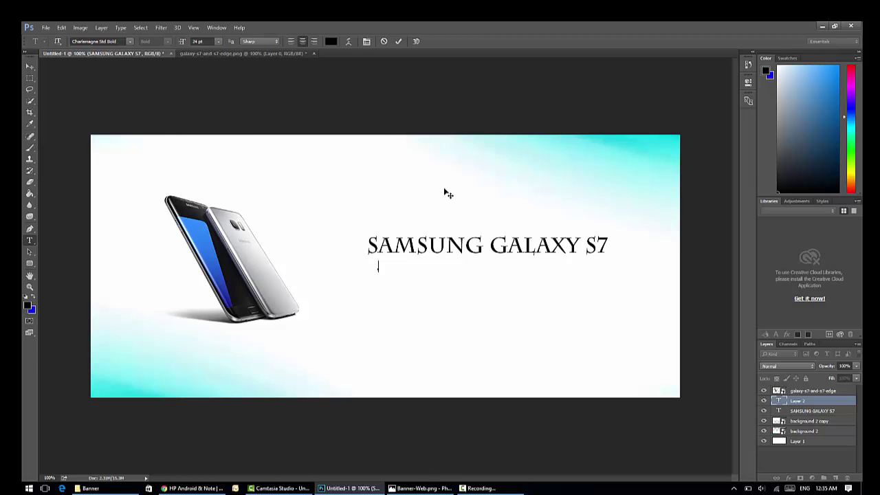
pyautogui.write('IGH PERFORMANC')
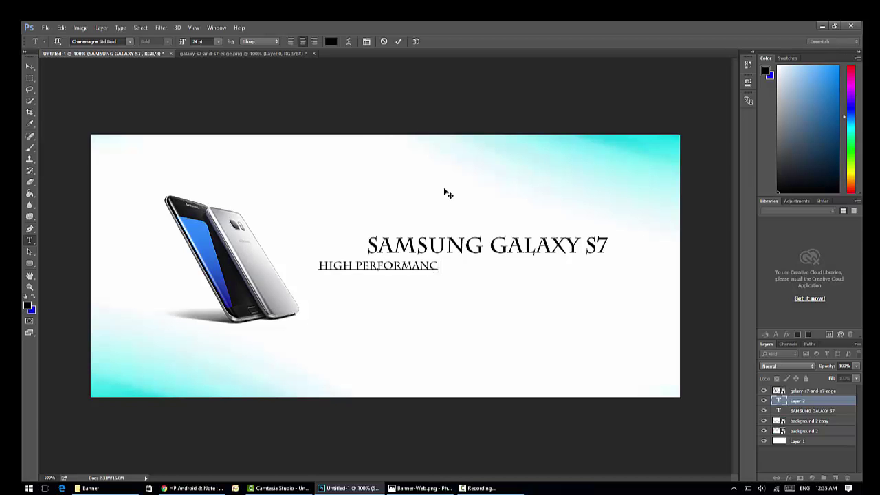
pyautogui.write('E IN YOUR HAND')
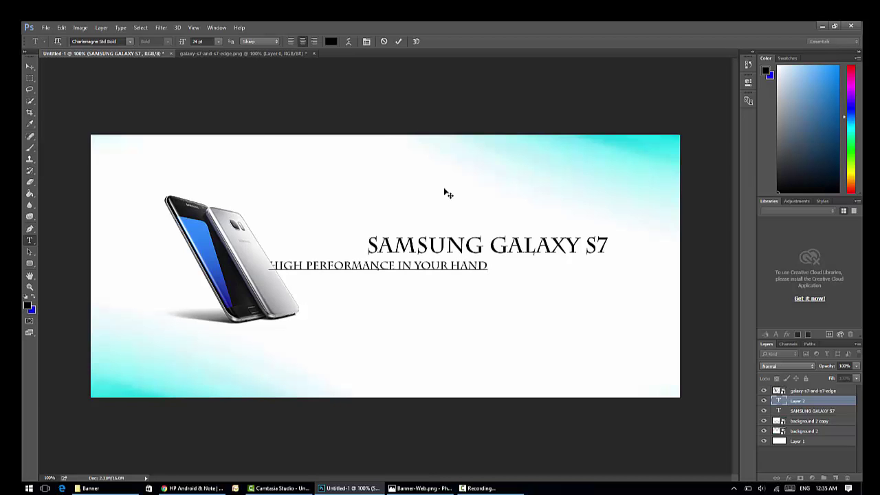
pyautogui.hotkey('ctrl', 'a')
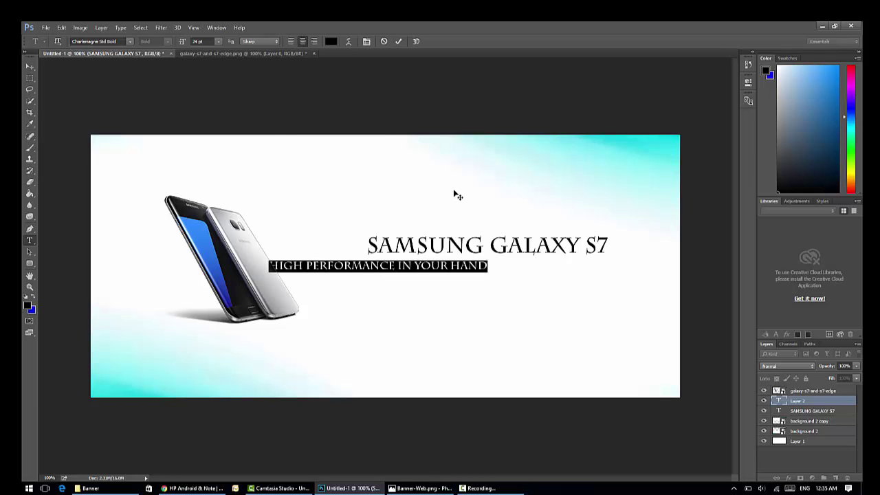
pyautogui.write('HI')
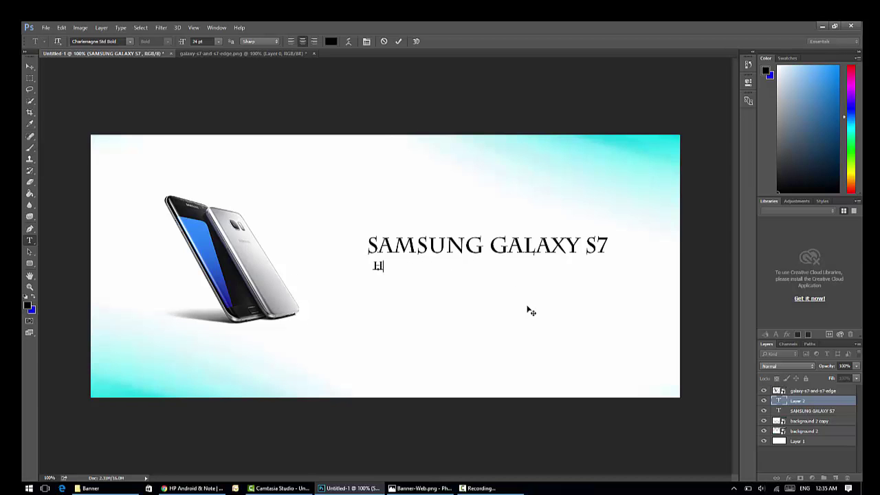
pyautogui.write('GH PERFORMAN')
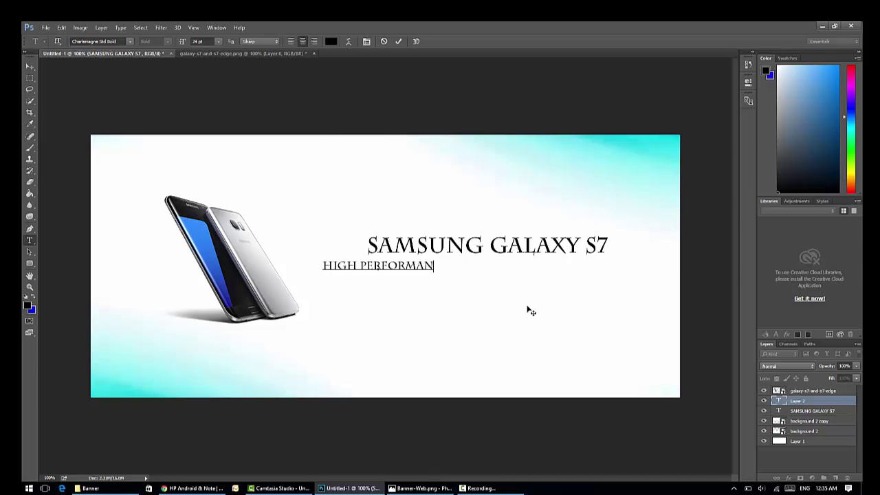
pyautogui.press('BackSpace')
pyautogui.write('NCE')
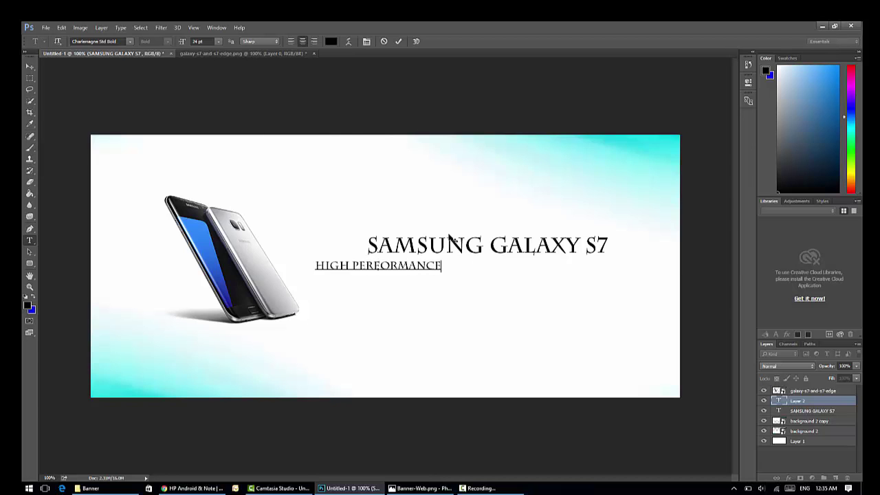
pyautogui.write(' IN YOUR HAND')
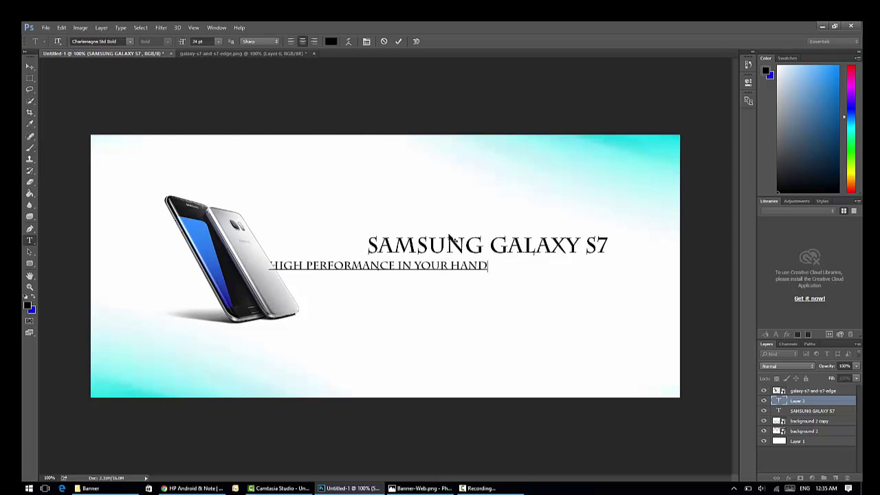
# Step: Set the subtitle to 14 pt and align it under the headline's left edge
pyautogui.hotkey('ctrl', 'a')
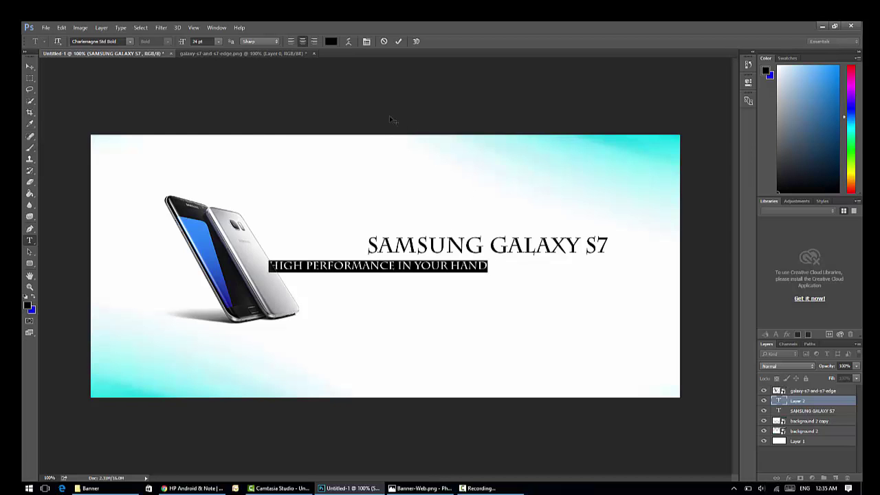
pyautogui.click(218, 41)
pyautogui.click(218, 122)
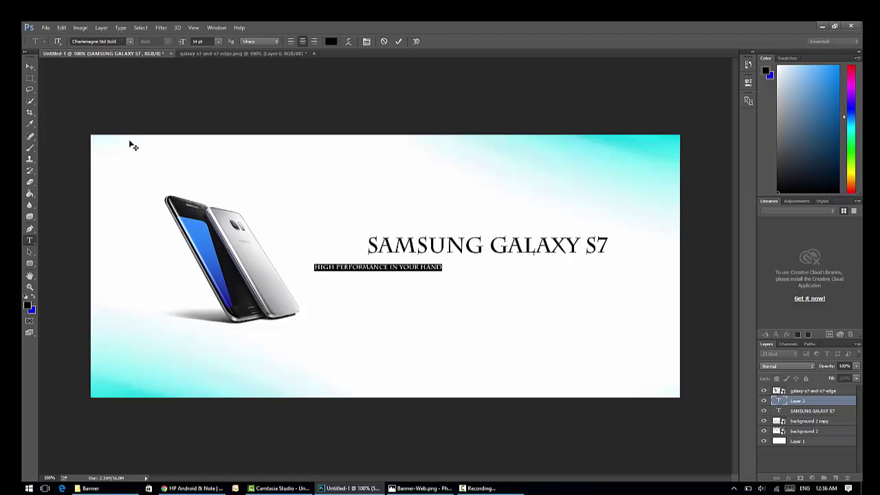
pyautogui.click(29, 67)
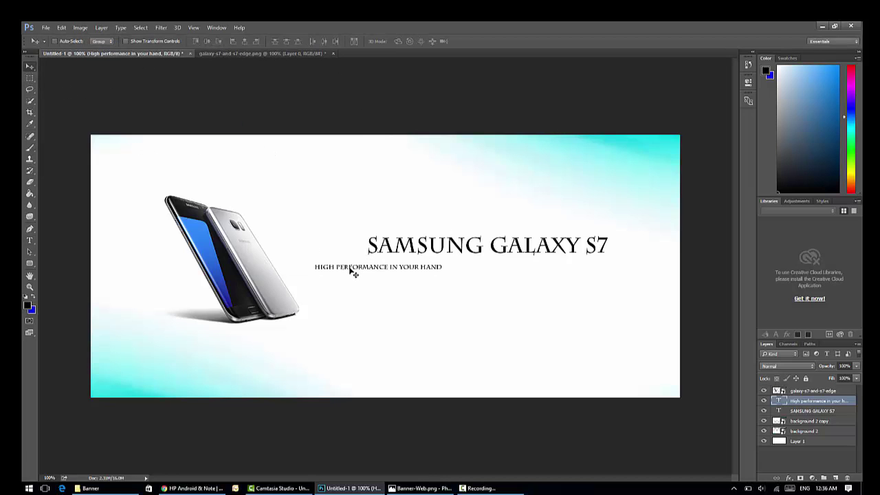
pyautogui.moveTo(351, 271); pyautogui.dragTo(401, 264)
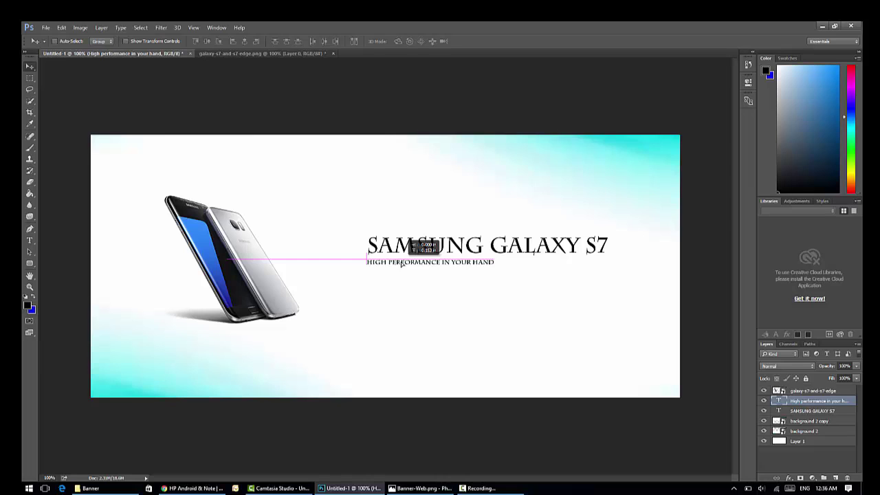
pyautogui.moveTo(402, 264); pyautogui.dragTo(403, 263)
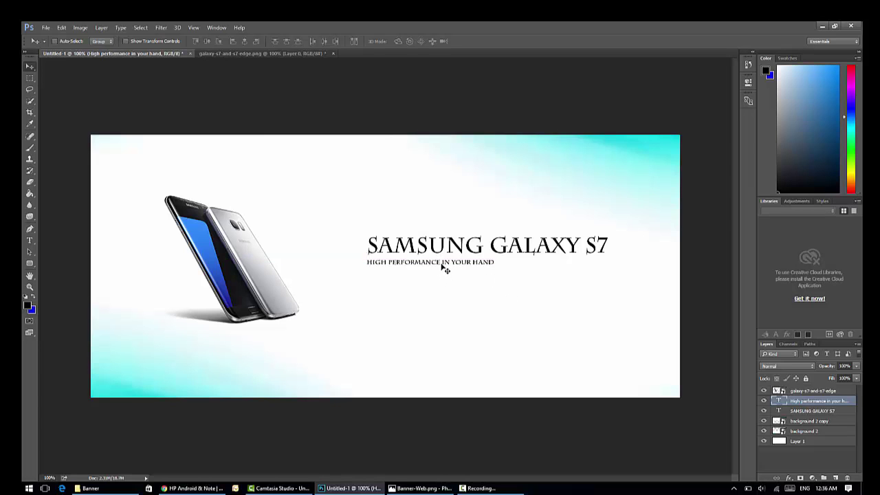
pyautogui.moveTo(444, 262); pyautogui.dragTo(437, 276)
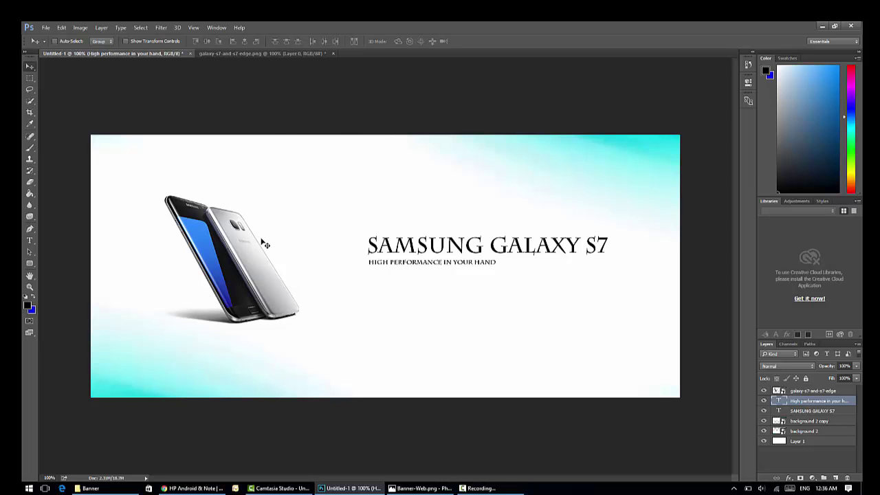
# Step: Add a new text layer reading READ MORE >> on the banner
pyautogui.click(29, 240)
pyautogui.click(509, 317)
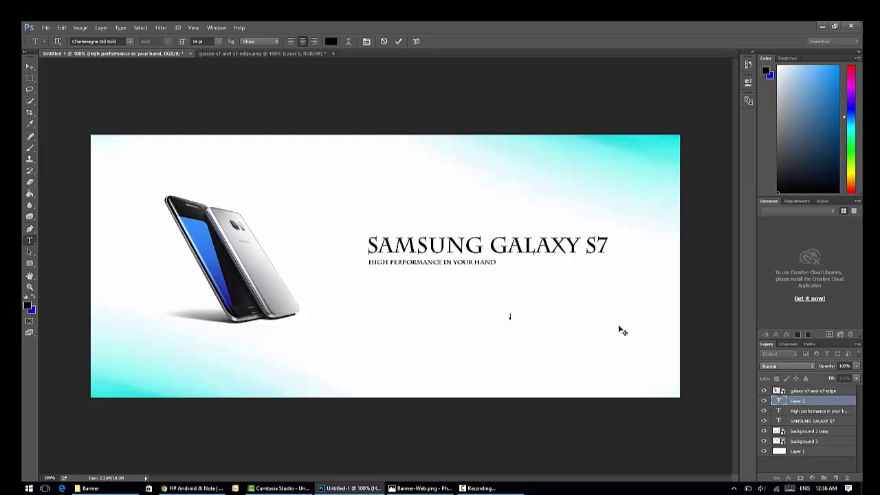
pyautogui.write('READ MORE')
pyautogui.hotkey('ctrl', 'a')
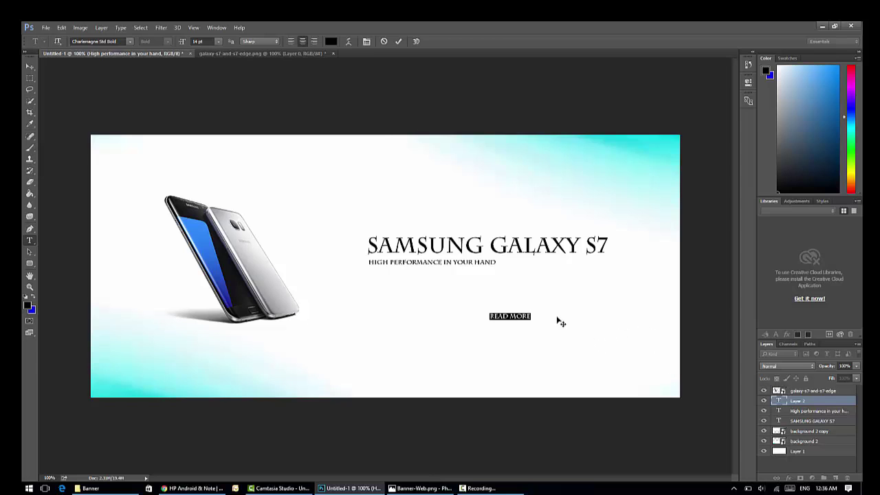
pyautogui.click(532, 316)
pyautogui.write('>>')
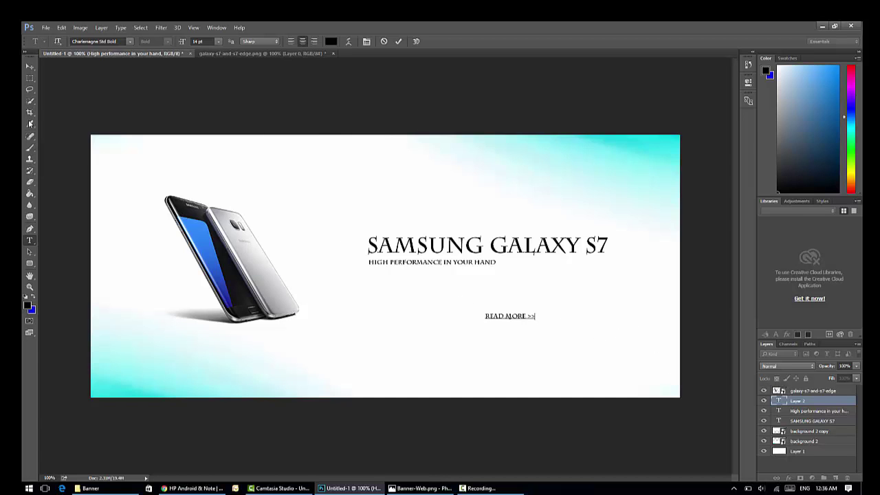
# Step: Colour READ MORE >> blue 0286f9 and move it up beneath the headline
pyautogui.hotkey('ctrl', 'a')
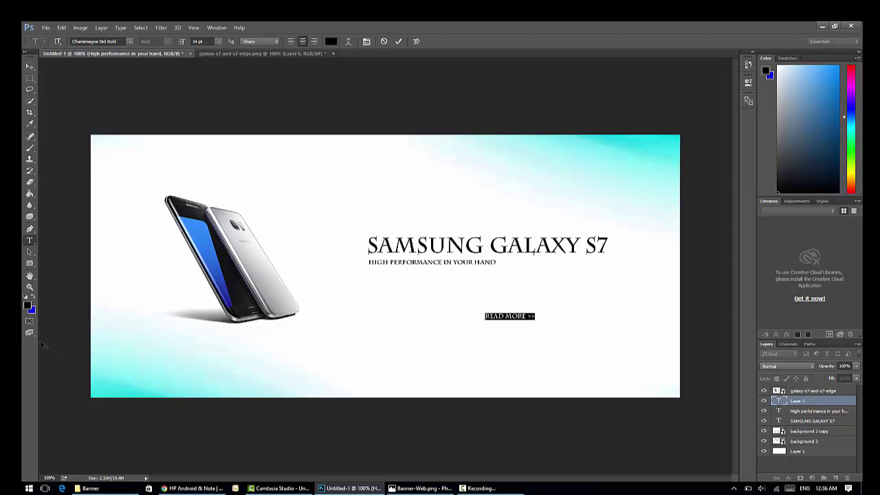
pyautogui.click(29, 307)
pyautogui.write('0286f9')
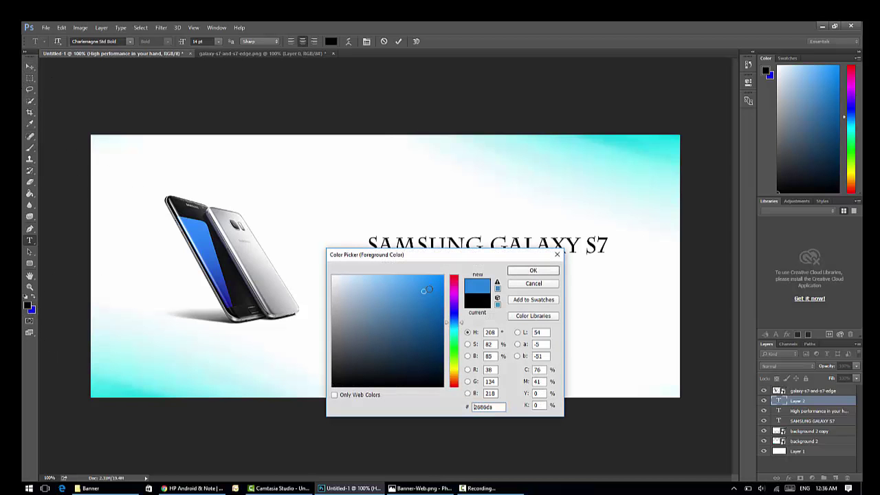
pyautogui.click(532, 271)
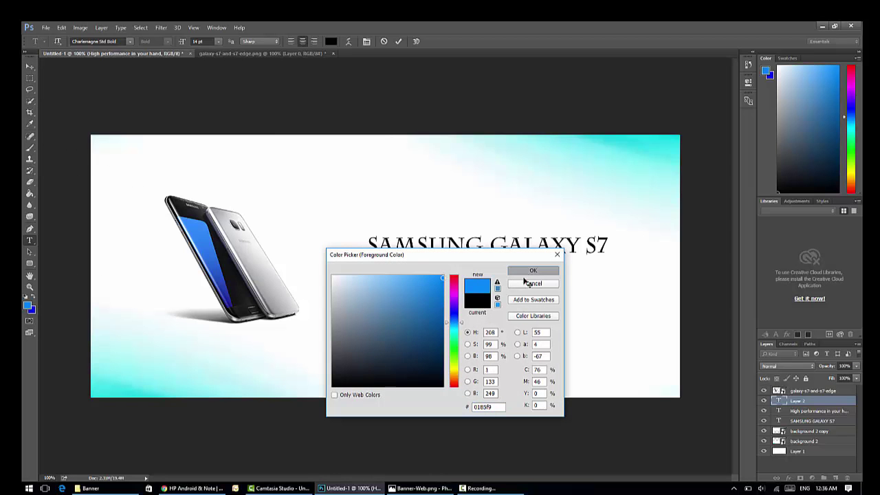
pyautogui.click(30, 67)
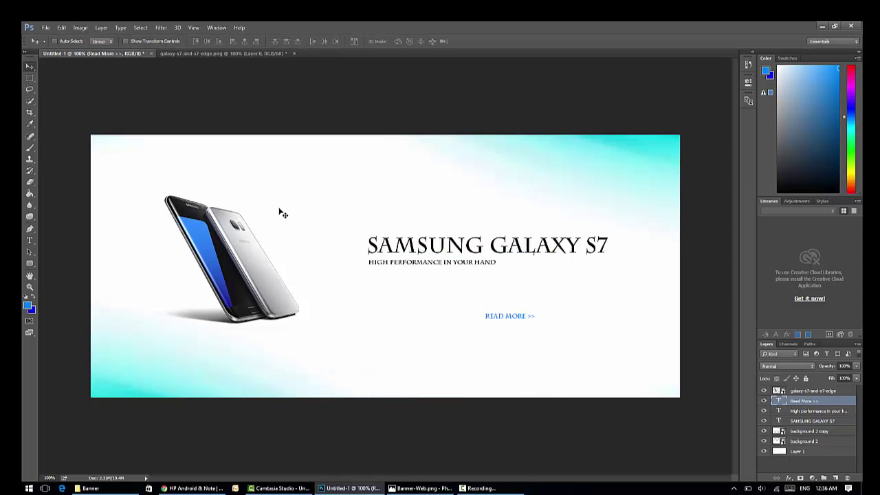
pyautogui.moveTo(530, 322); pyautogui.dragTo(590, 293)
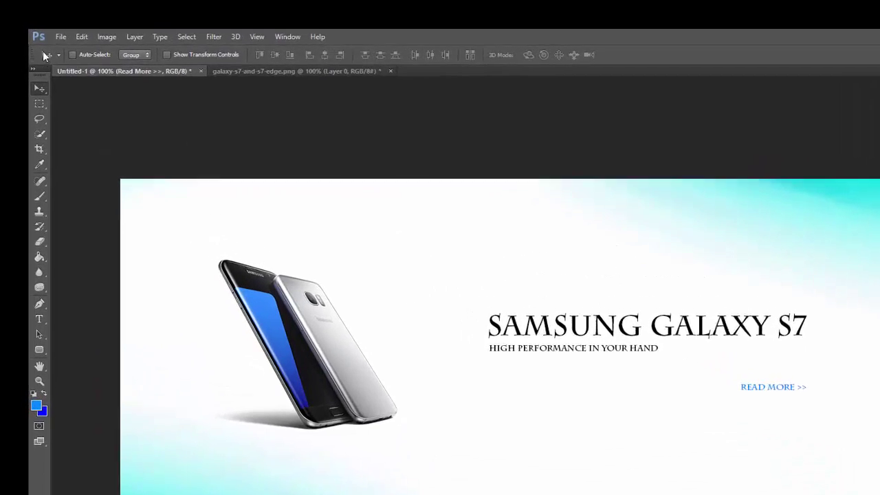
# Step: Start Save As for the banner with PNG as the file format
pyautogui.click(44, 28)
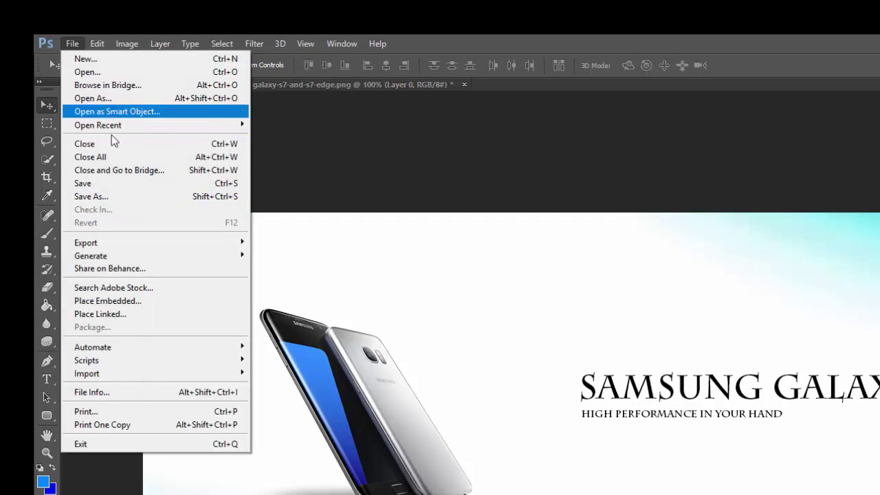
pyautogui.click(107, 196)
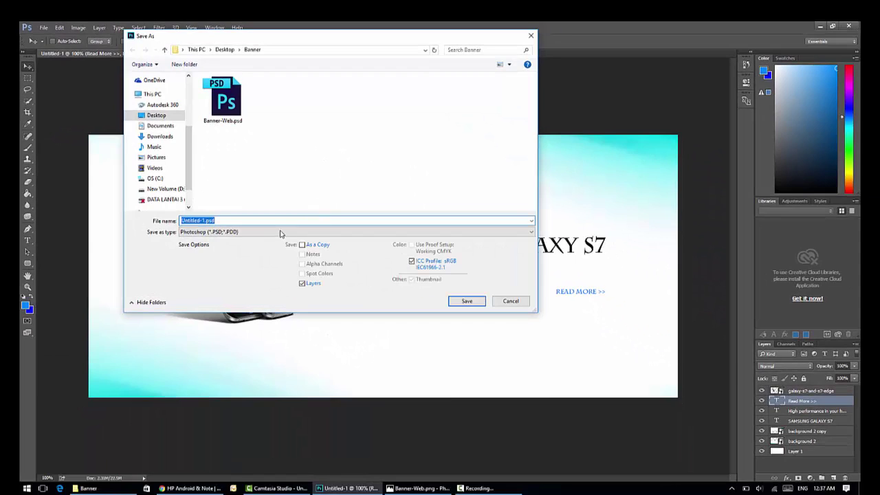
pyautogui.click(281, 232)
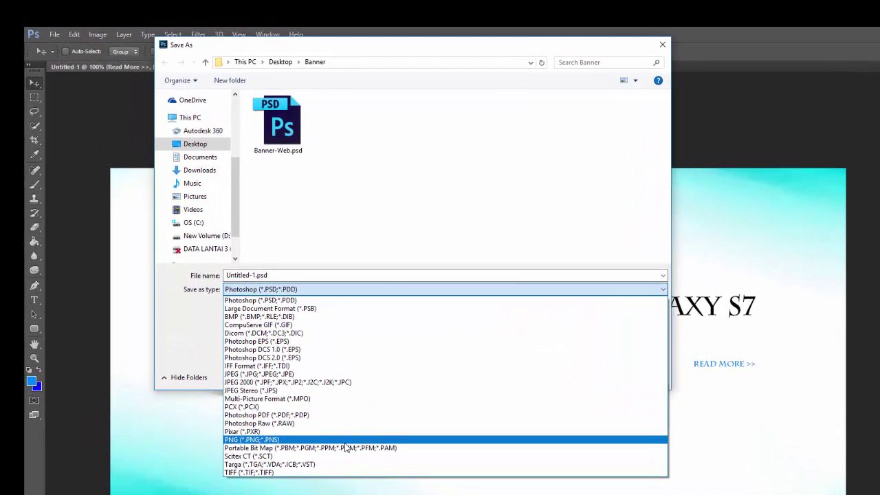
pyautogui.click(321, 407)
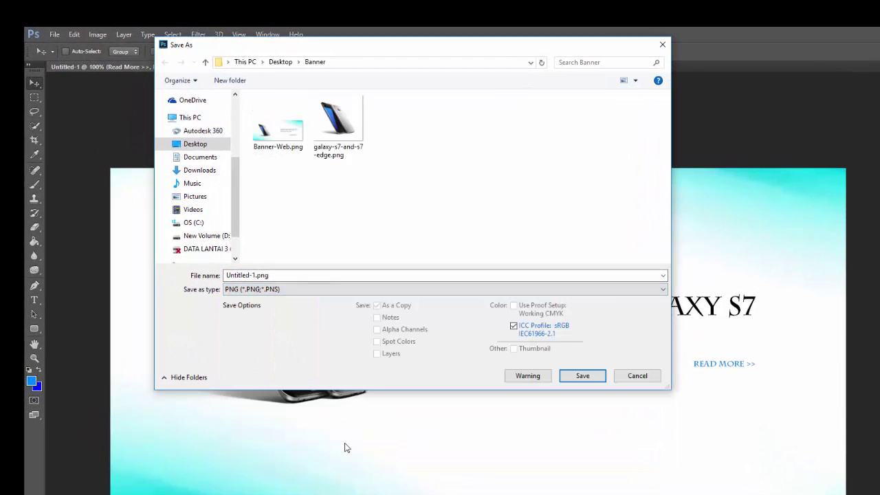
# Step: Save it as Banner-web-1.png in the Banner folder, accepting the default PNG options
pyautogui.doubleClick(336, 274)
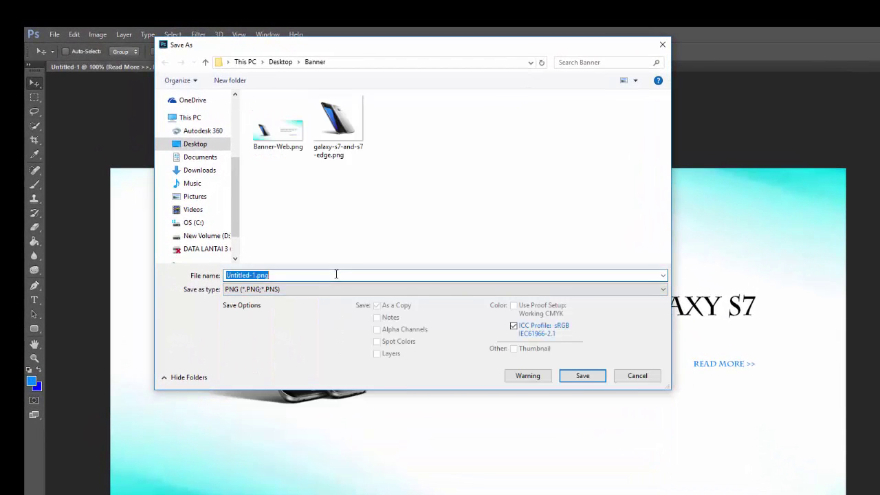
pyautogui.write('Ban')
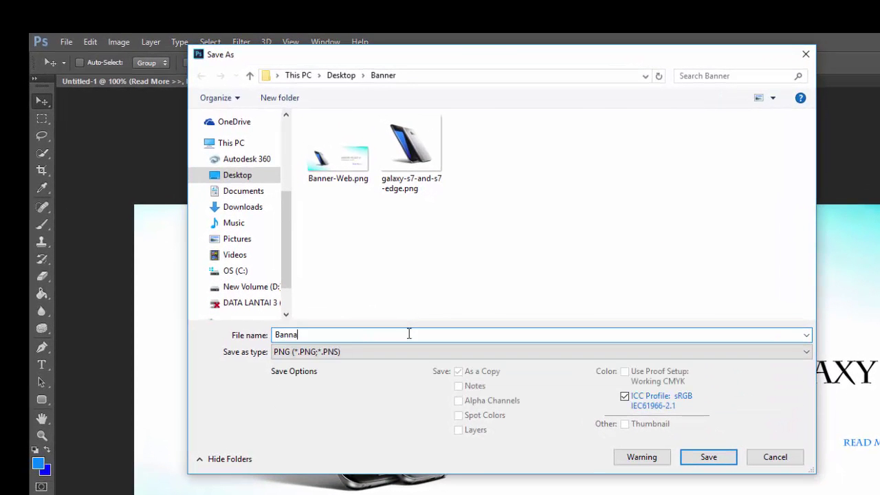
pyautogui.write('ner-')
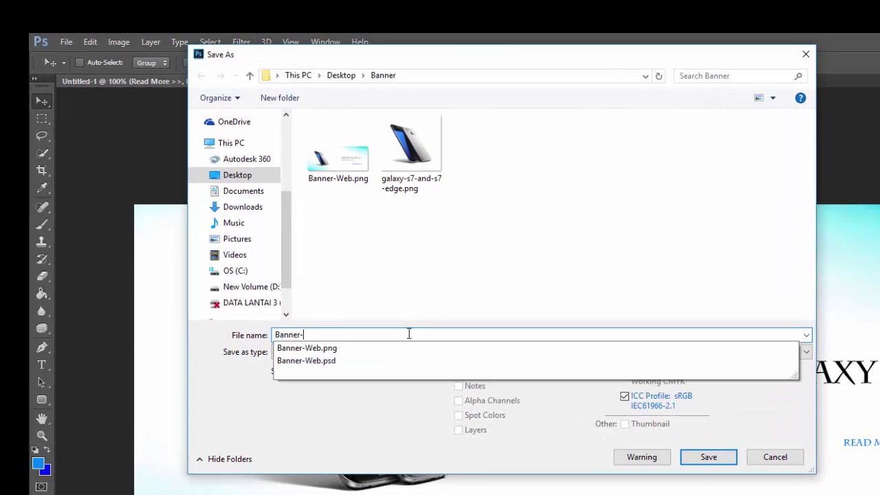
pyautogui.write('web')
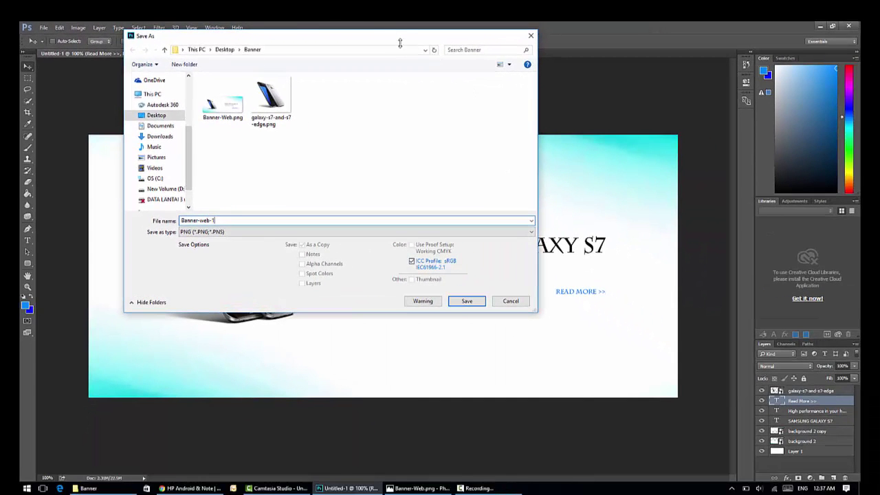
pyautogui.moveTo(399, 41); pyautogui.dragTo(431, 91)
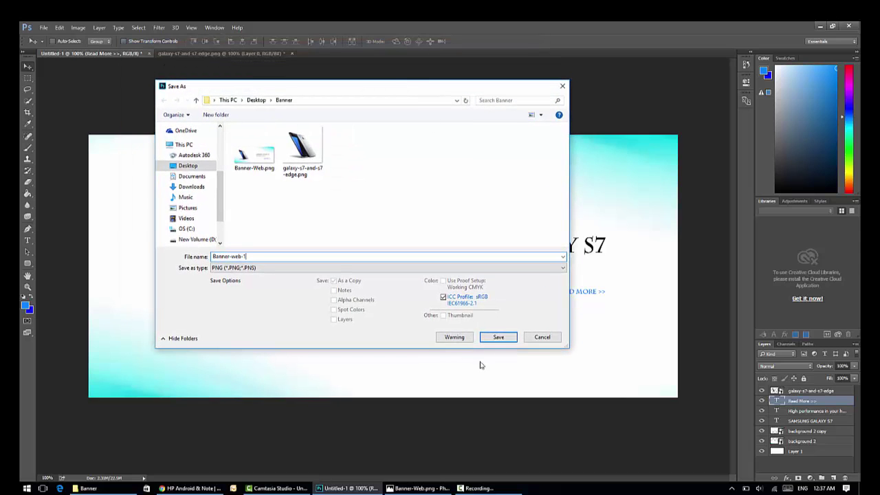
pyautogui.click(496, 338)
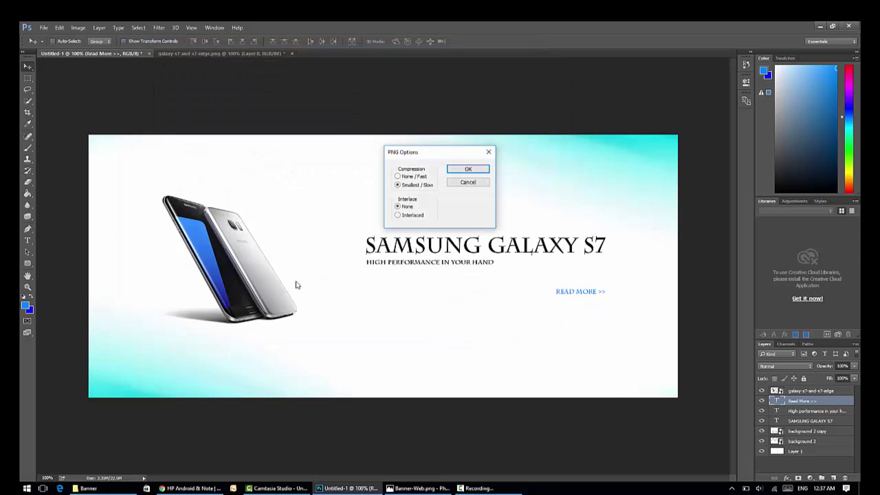
pyautogui.click(458, 170)
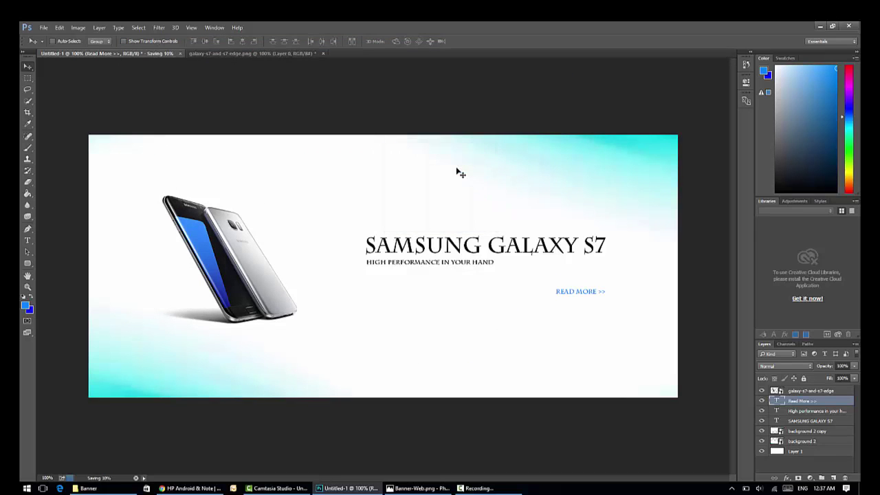
pyautogui.click(82, 488)
# Step: Open Banner-web-1.png from the Banner folder to preview the finished banner
pyautogui.click(387, 135)
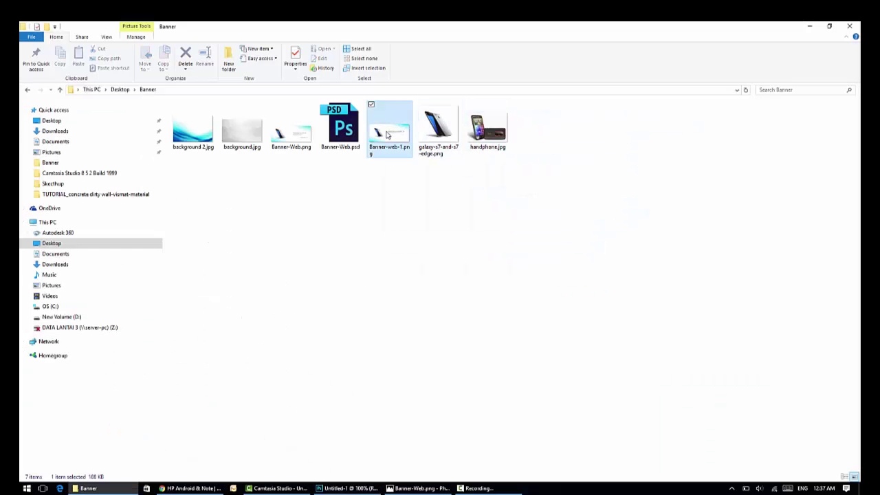
pyautogui.doubleClick(387, 136)
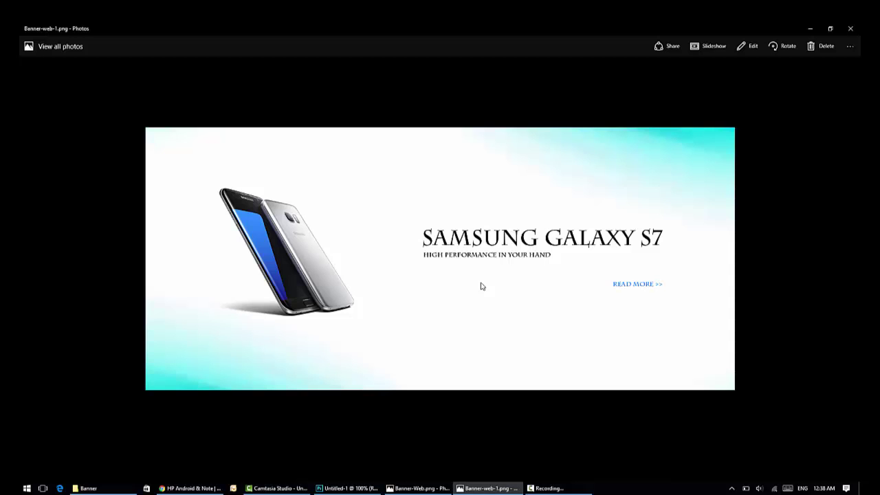
# Step: Briefly view the Samsung web page, then minimize the browser and the Photos viewer
pyautogui.click(212, 485)
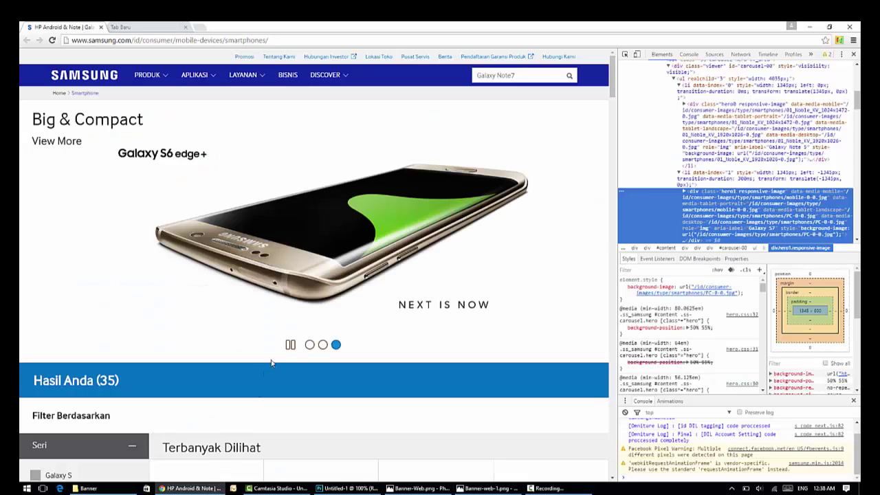
pyautogui.click(810, 26)
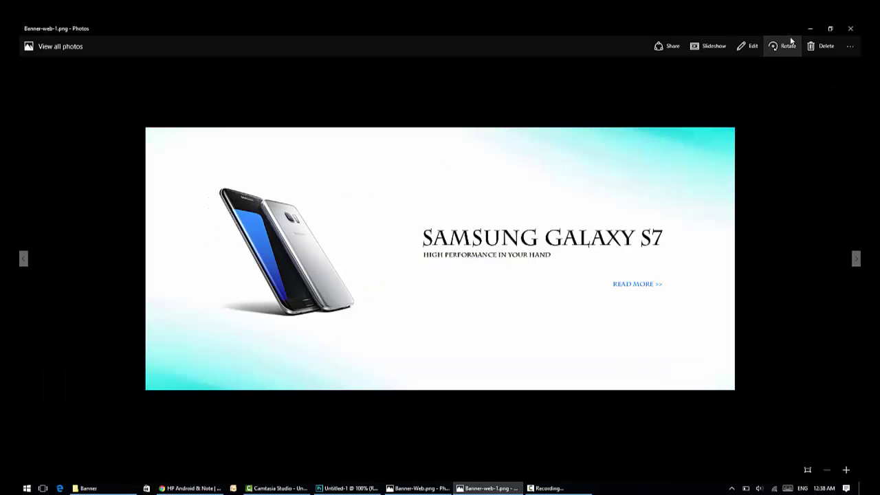
pyautogui.click(811, 29)
pyautogui.click(812, 29)
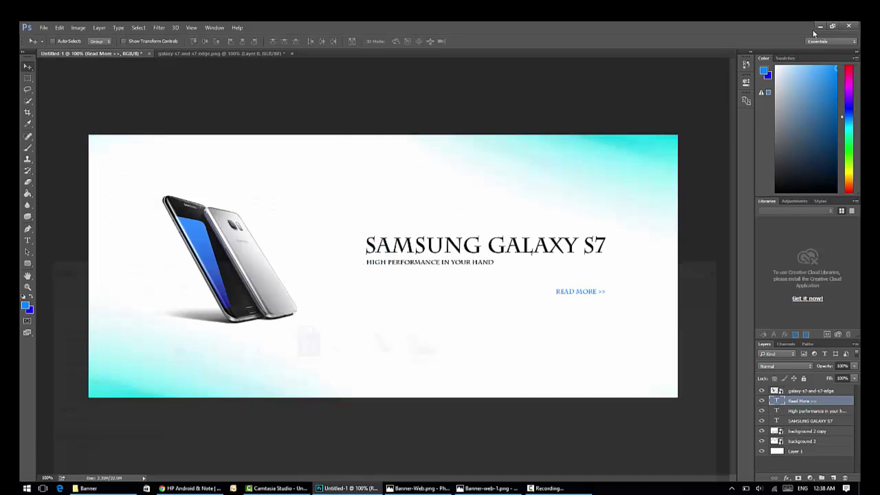